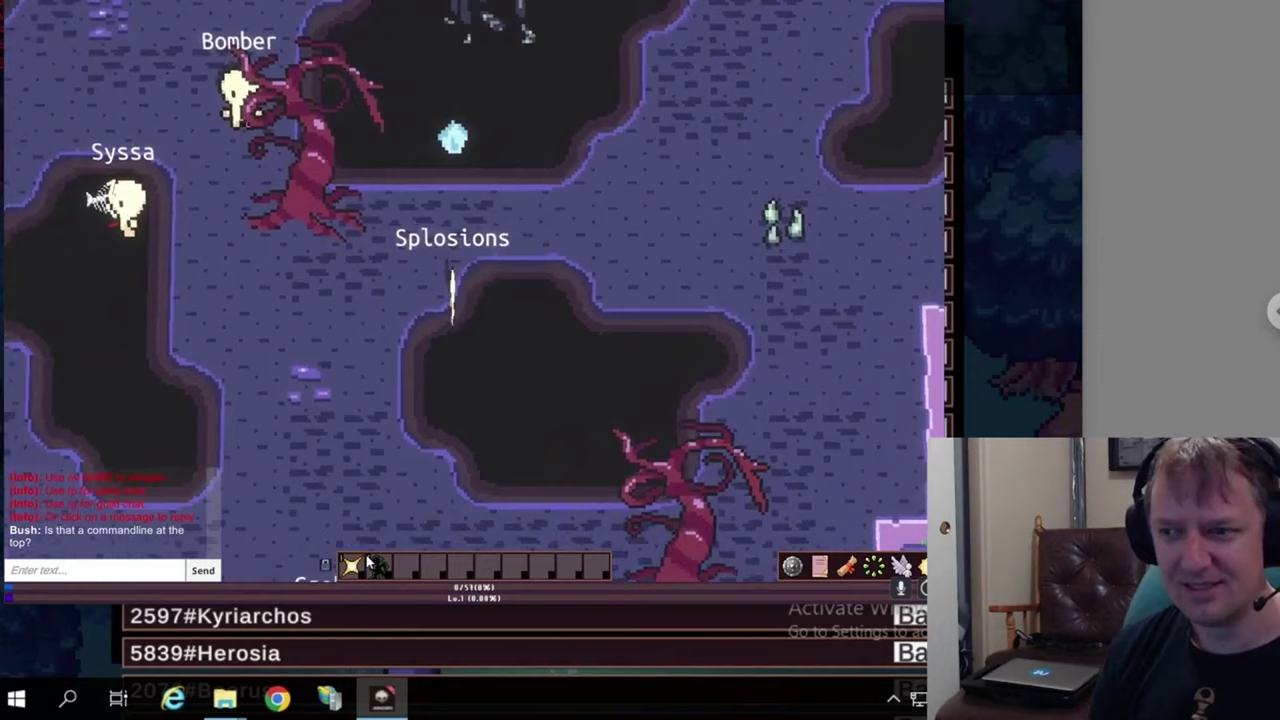
{"action": "key", "text": "w"}
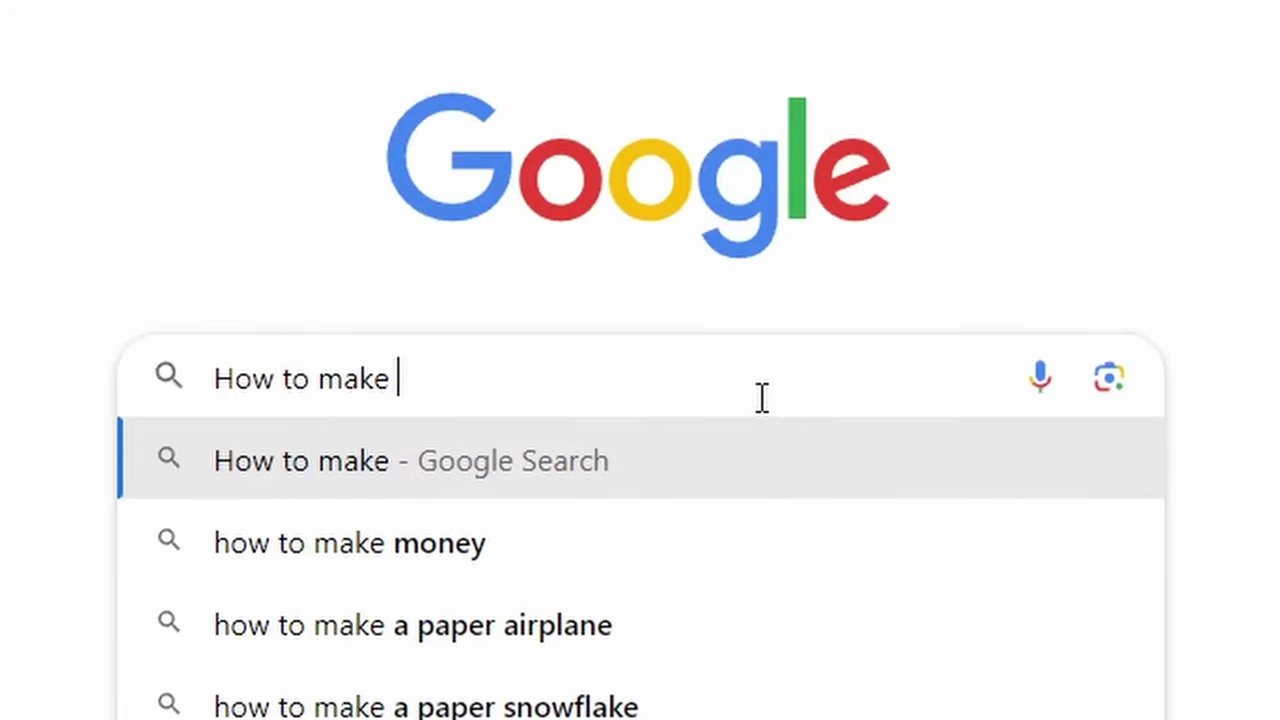
- In Google, complete the search query as "How to make mmo quests"
{"action": "type", "text": "fr"}
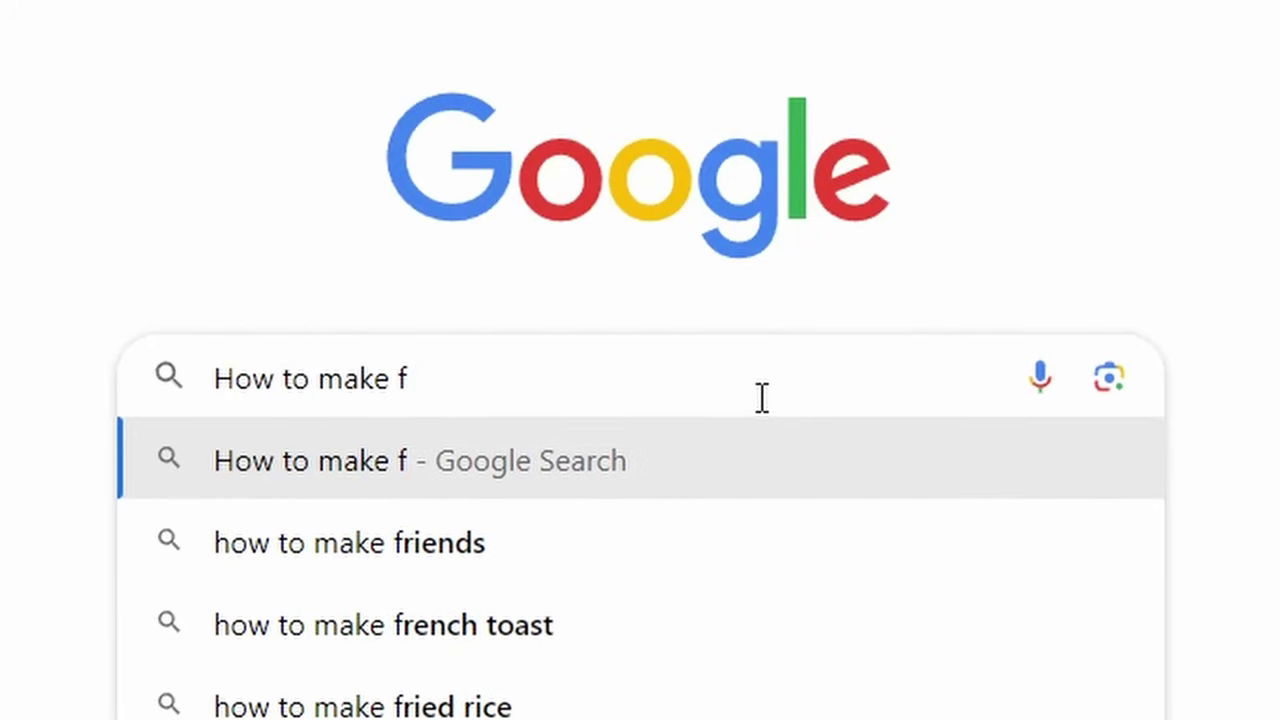
{"action": "key", "text": "BackSpace"}
{"action": "type", "text": "mmo quests"}
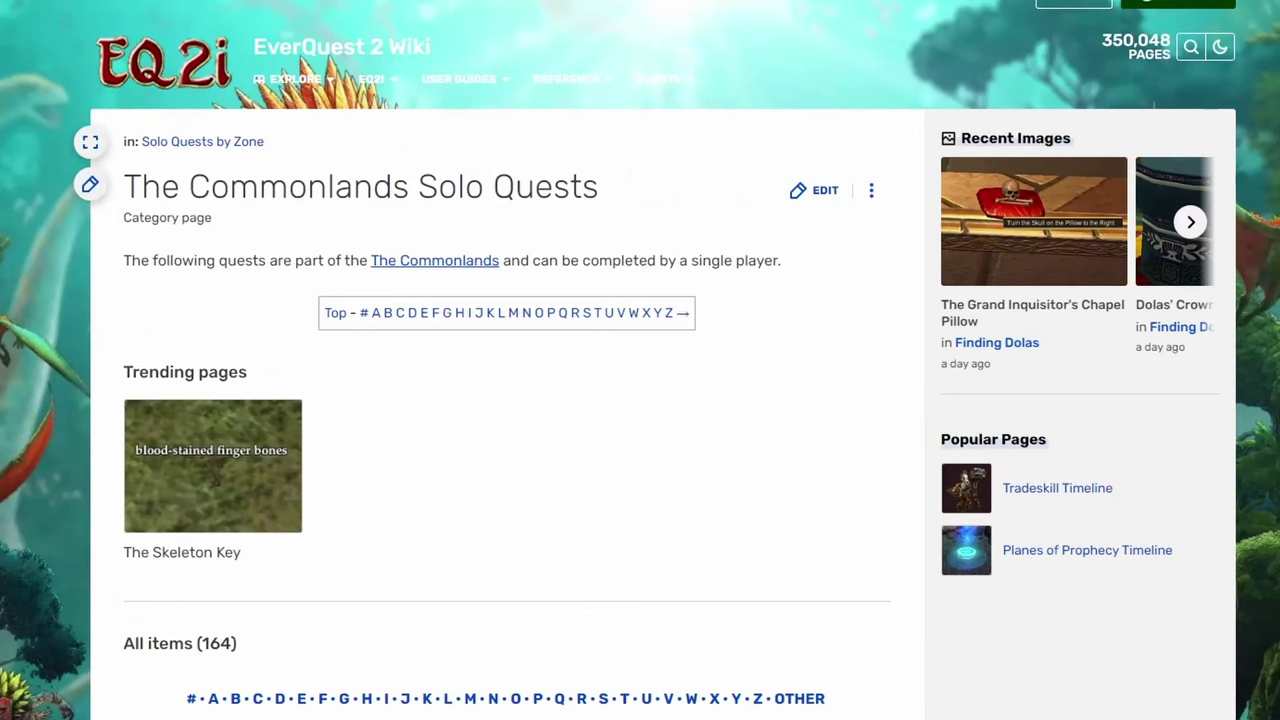
- On the EverQuest 2 Wiki, look through the alphabetical quest list of The Commonlands Solo Quests page
{"action": "scroll", "coordinate": [640, 360], "scroll_direction": "down", "scroll_amount": 3}
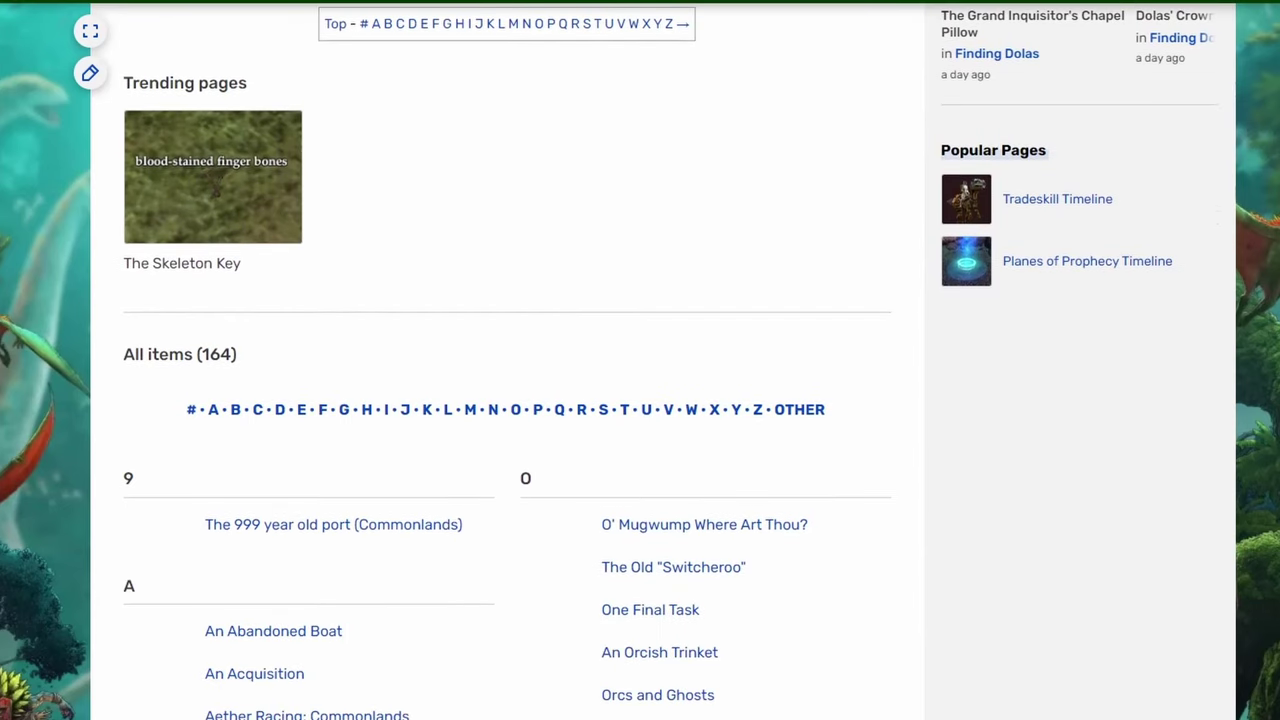
{"action": "scroll", "coordinate": [640, 360], "scroll_direction": "down", "scroll_amount": 9}
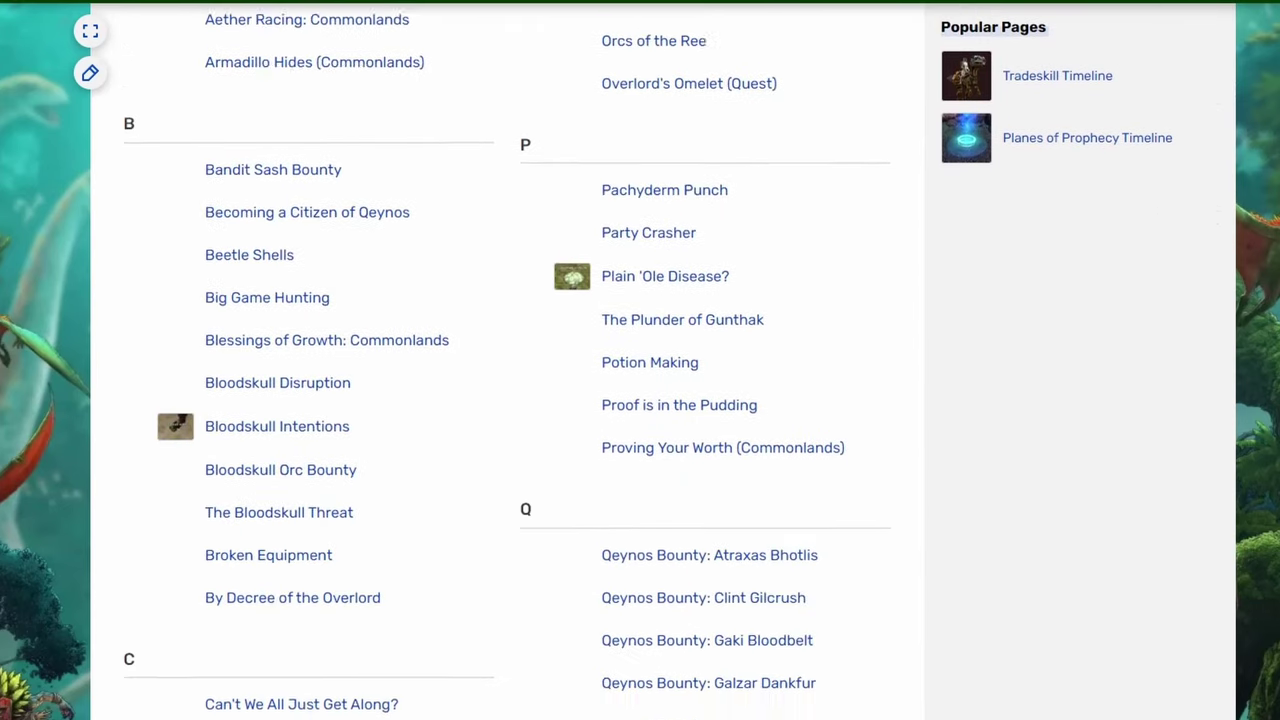
{"action": "scroll", "coordinate": [640, 360], "scroll_direction": "down", "scroll_amount": 8}
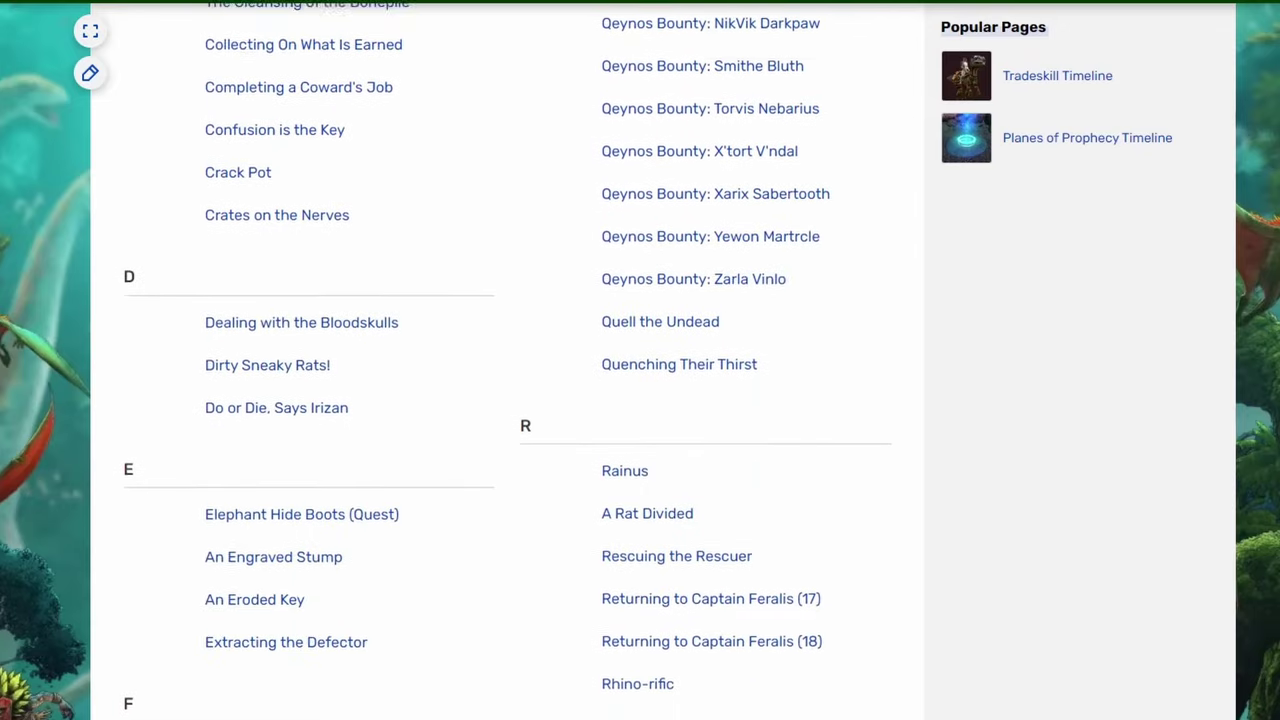
{"action": "scroll", "coordinate": [640, 360], "scroll_direction": "down", "scroll_amount": 6}
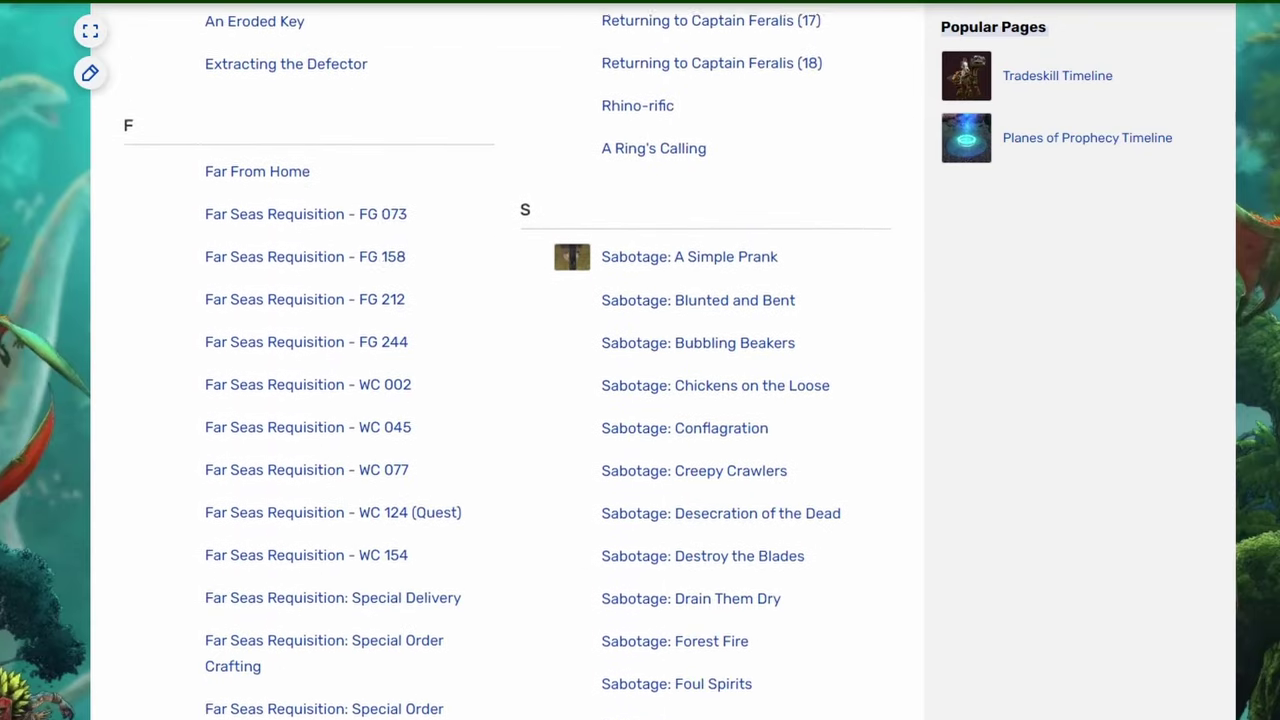
{"action": "scroll", "coordinate": [640, 360], "scroll_direction": "down", "scroll_amount": 9}
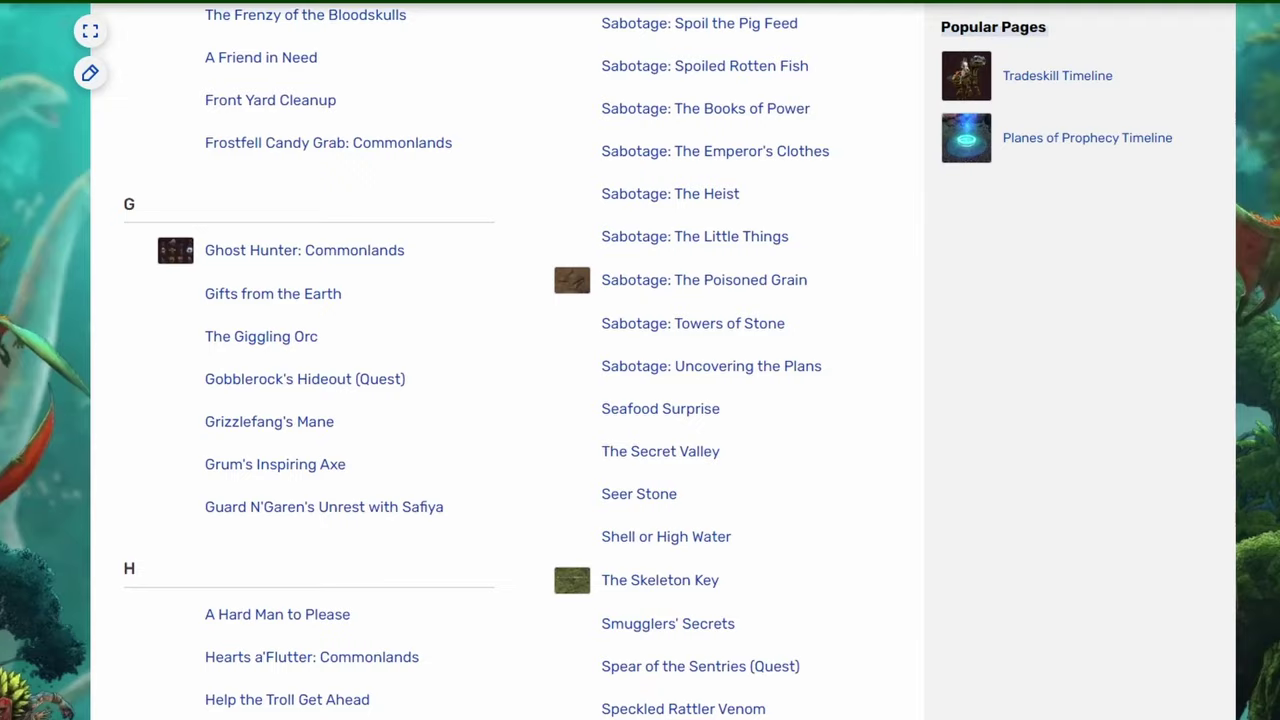
{"action": "scroll", "coordinate": [640, 360], "scroll_direction": "up", "scroll_amount": 15}
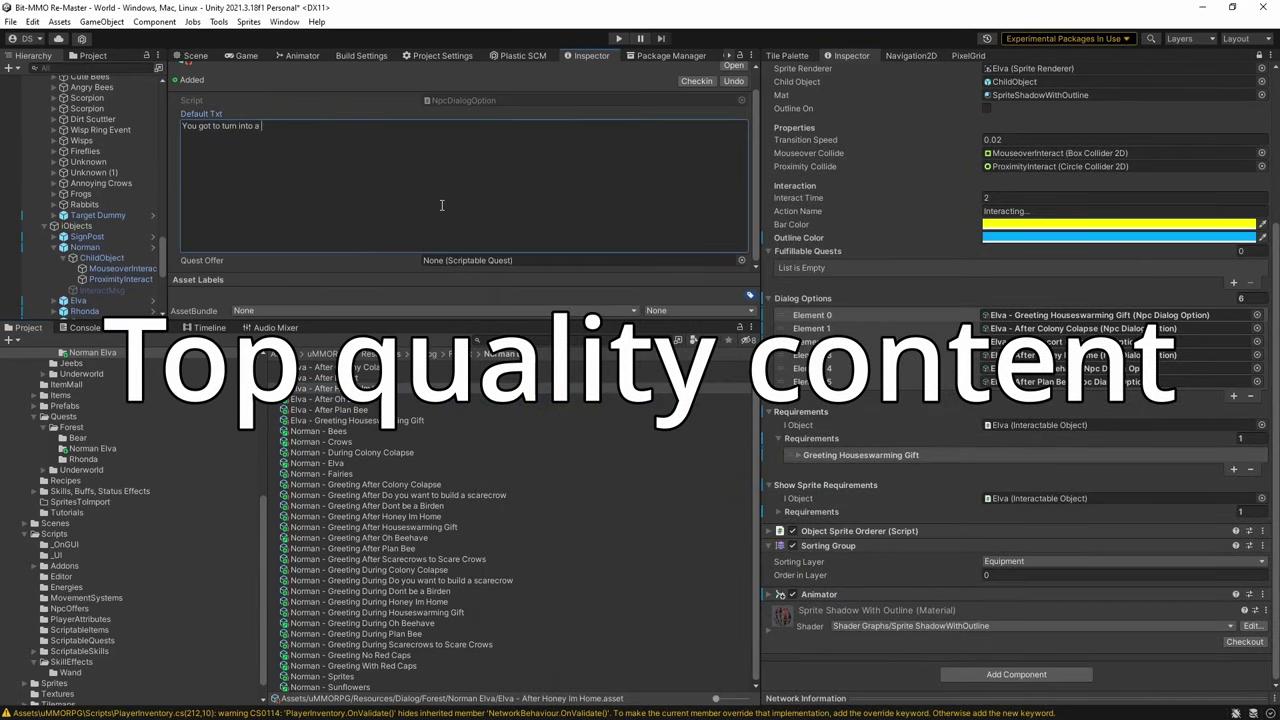
- In Unity, set the "Elva - After Colony Colapse" dialog text to "You saved the hive yay!" and add a second requirement to Elva
{"action": "type", "text": "You saved the hive yay!"}
{"action": "left_click", "coordinate": [814, 455]}
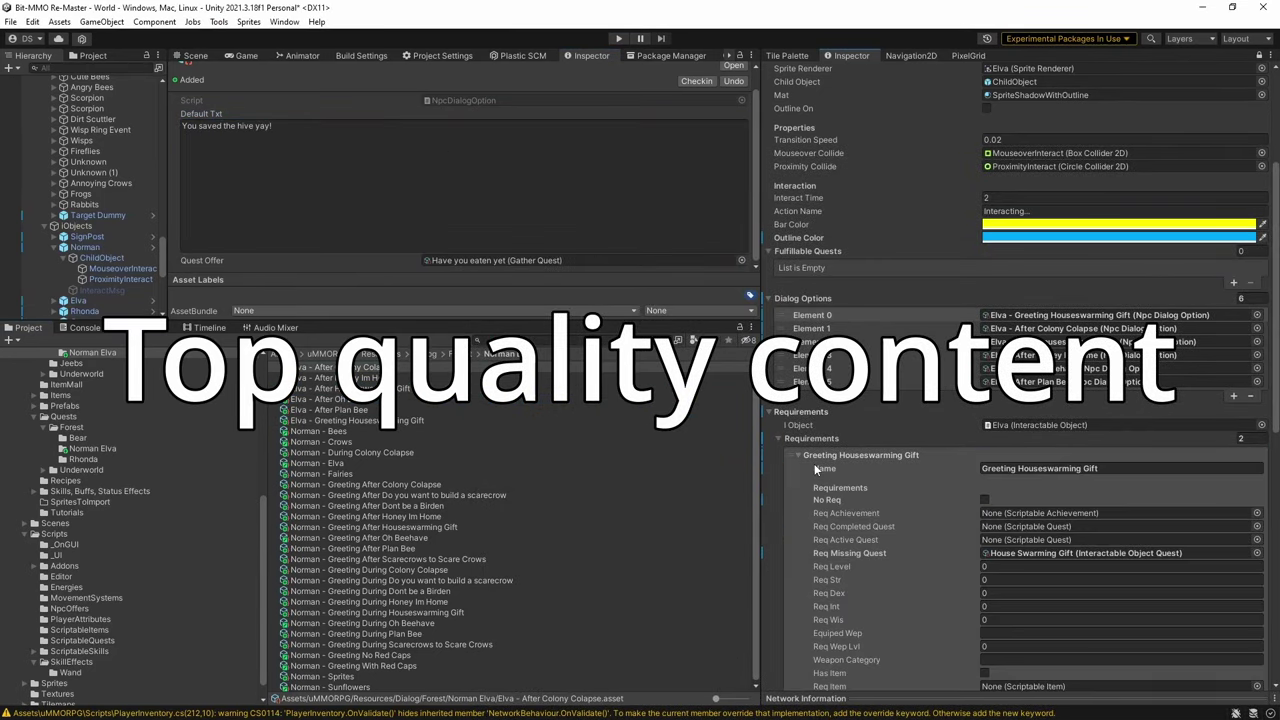
{"action": "left_click", "coordinate": [1257, 526]}
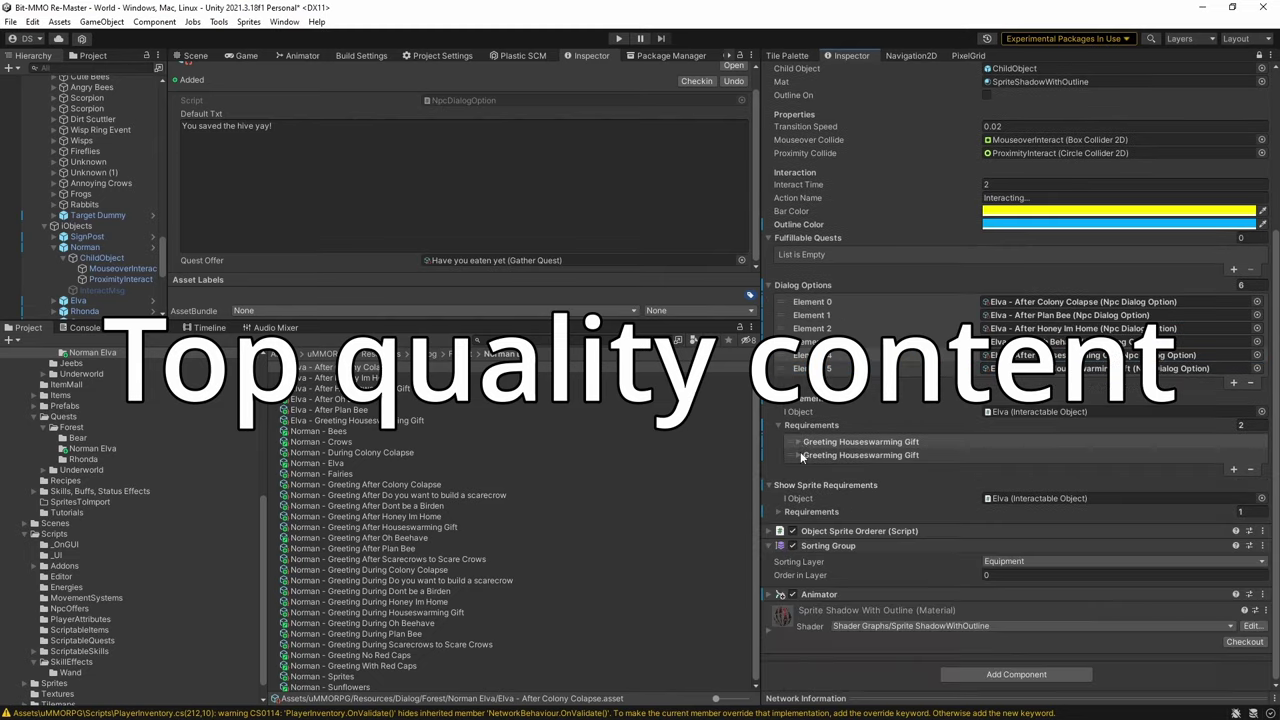
- Define Elva's "After Plan Bee" requirement with completed quest Plan Bee and dialog option 1, plus one named "After Honey Im Home"
{"action": "type", "text": "After Plan Bee"}
{"action": "left_click", "coordinate": [342, 378]}
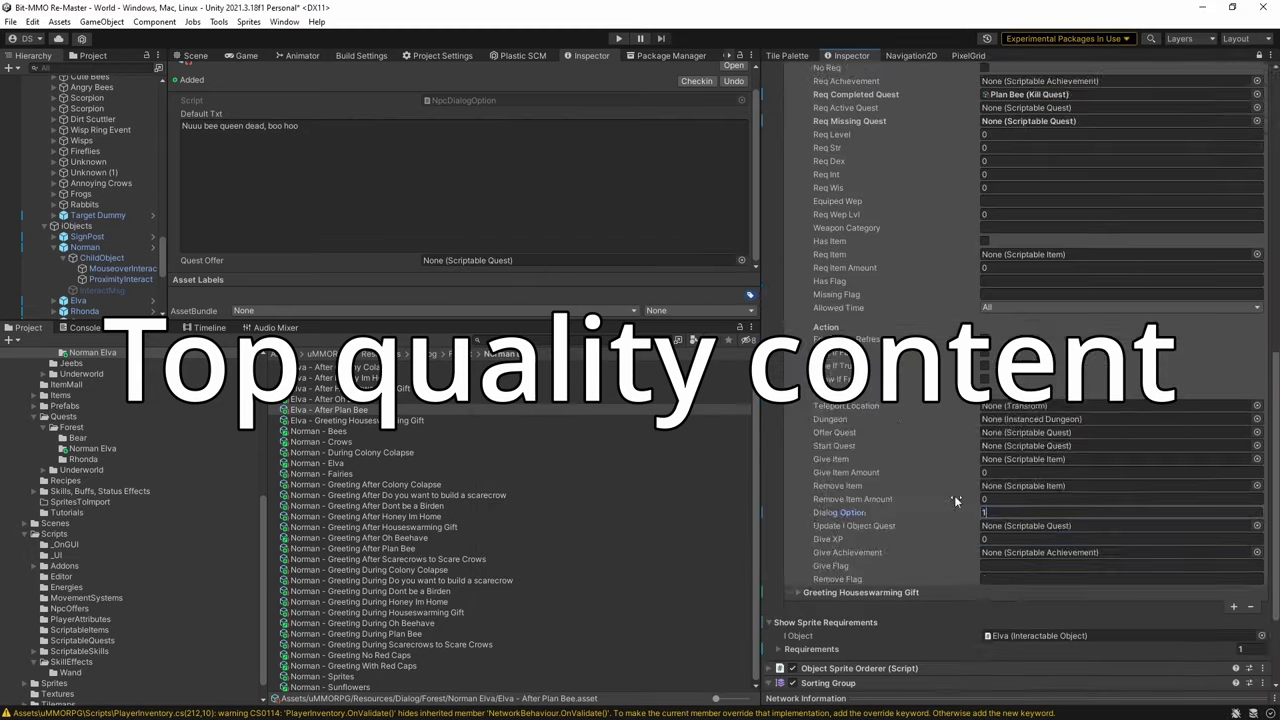
{"action": "type", "text": "You got to turn into a bee? cool!After Honey Im Home"}
{"action": "left_click", "coordinate": [361, 399]}
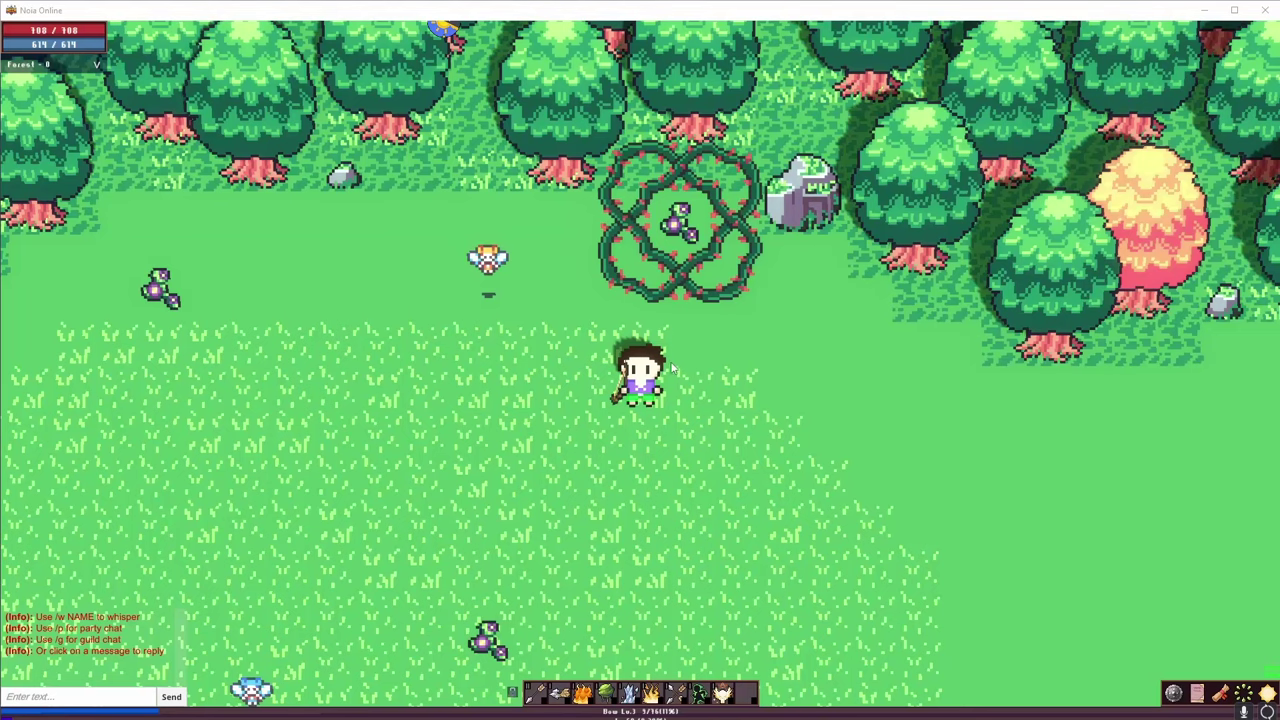
- In Noia Online, walk the bow-wielding character up to the thorny vines, target them, and back away
{"action": "key", "text": "Up"}
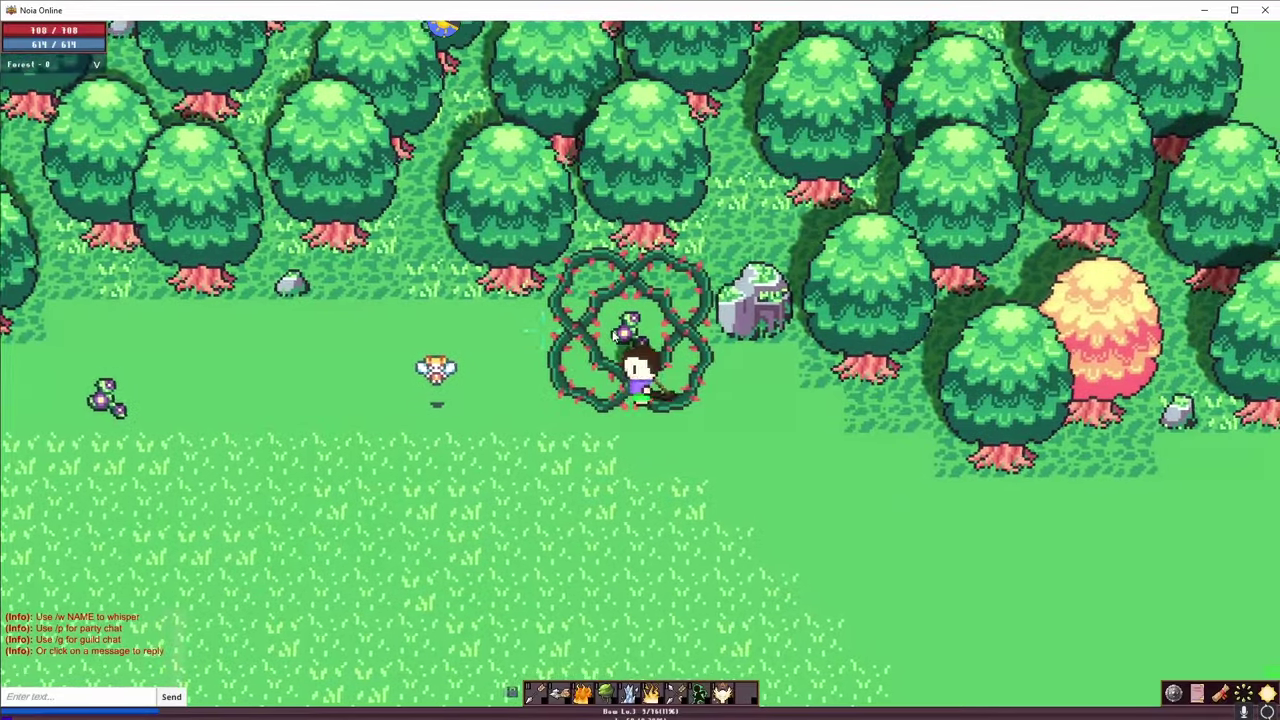
{"action": "key", "text": "Left"}
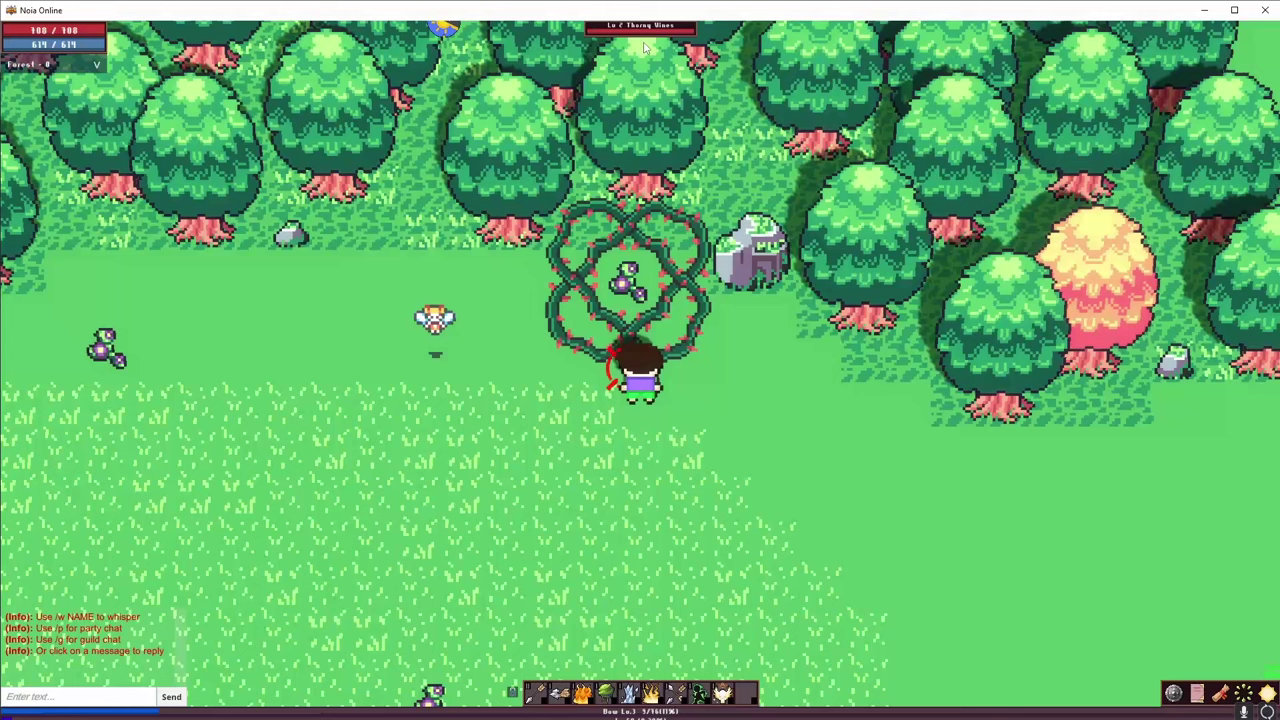
{"action": "key", "text": "Down"}
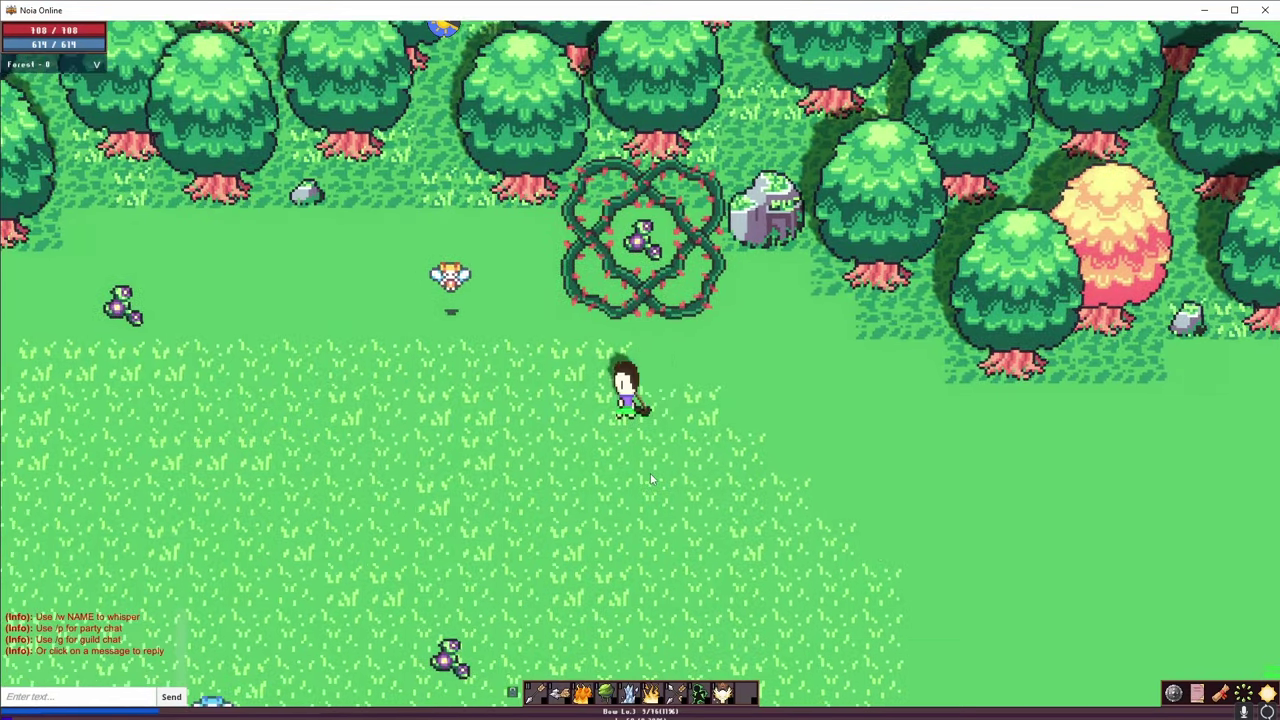
{"action": "key", "text": "Left"}
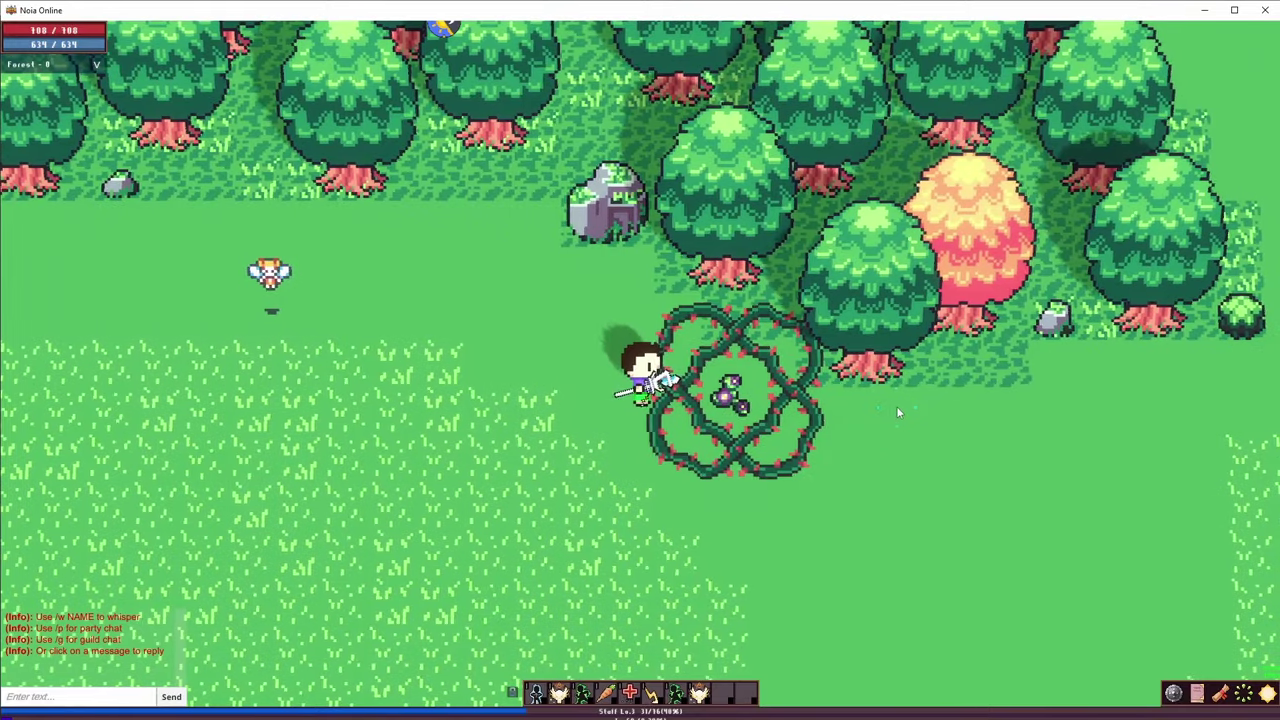
- Walk the staff-wielding character around the outside of the thorny vines below the trees
{"action": "key", "text": "Down"}
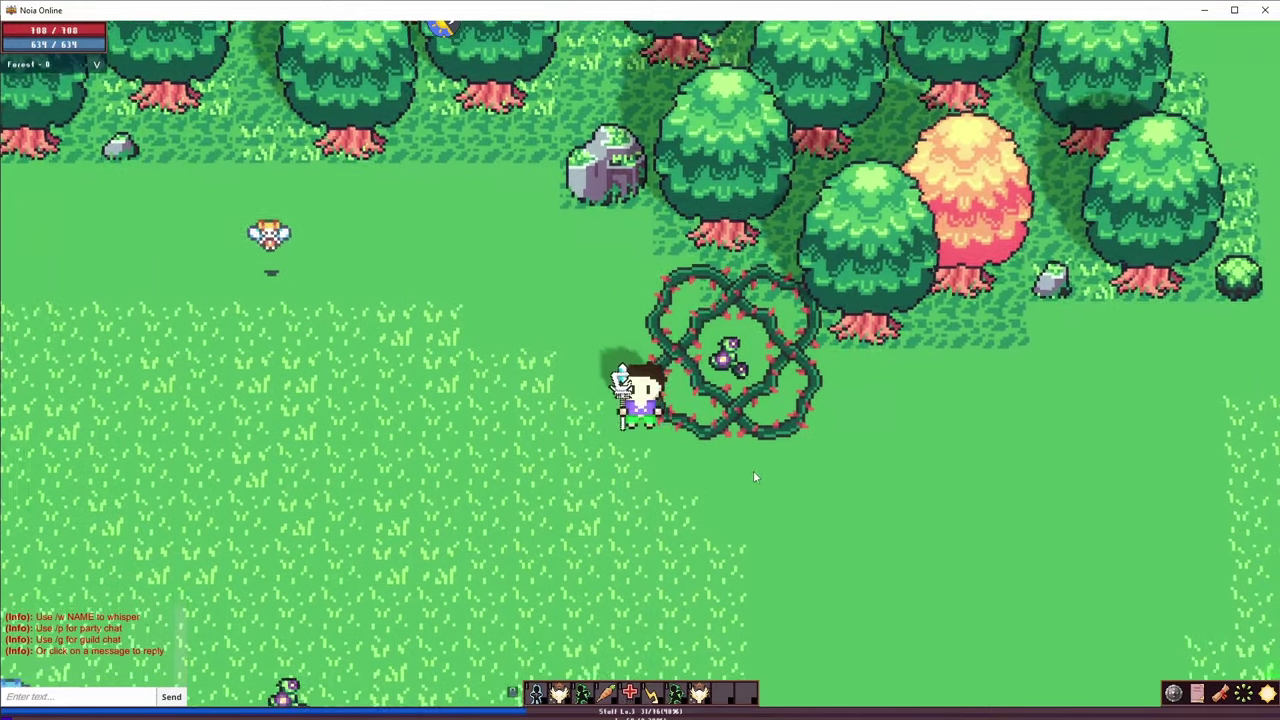
{"action": "key", "text": "Right"}
{"action": "key", "text": "Right"}
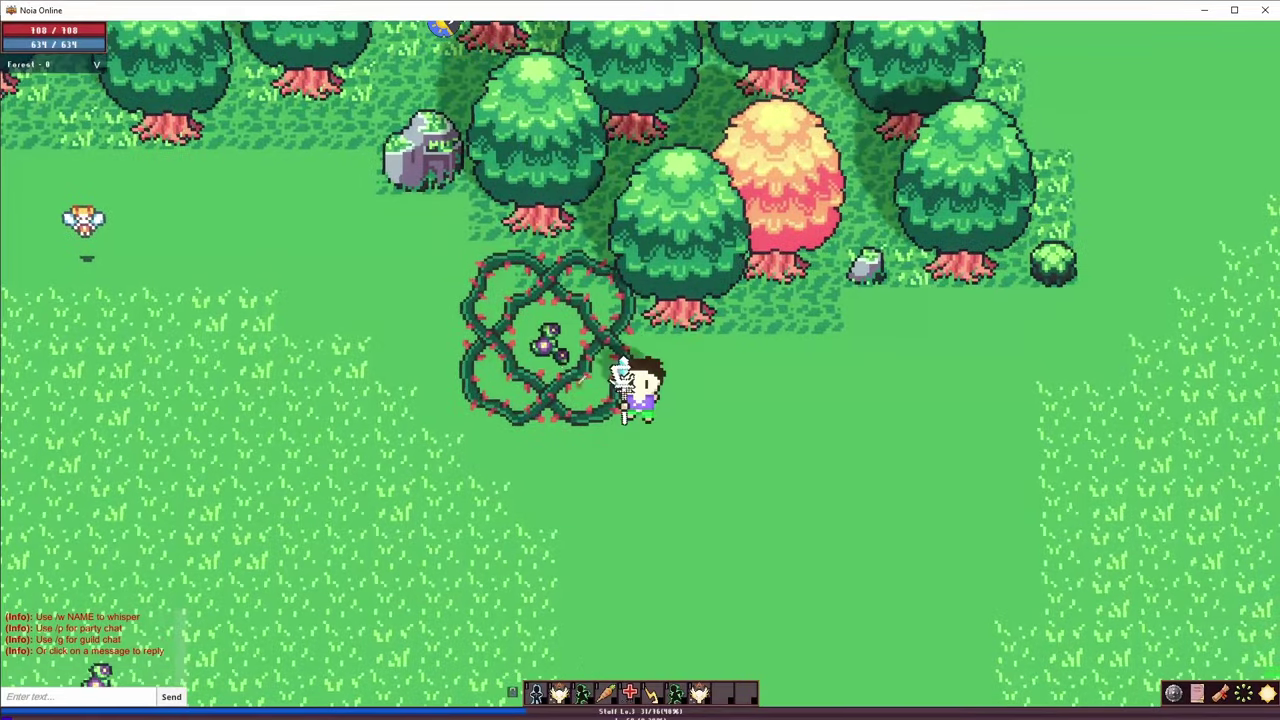
{"action": "key", "text": "Left"}
{"action": "key", "text": "Down"}
{"action": "key", "text": "Left"}
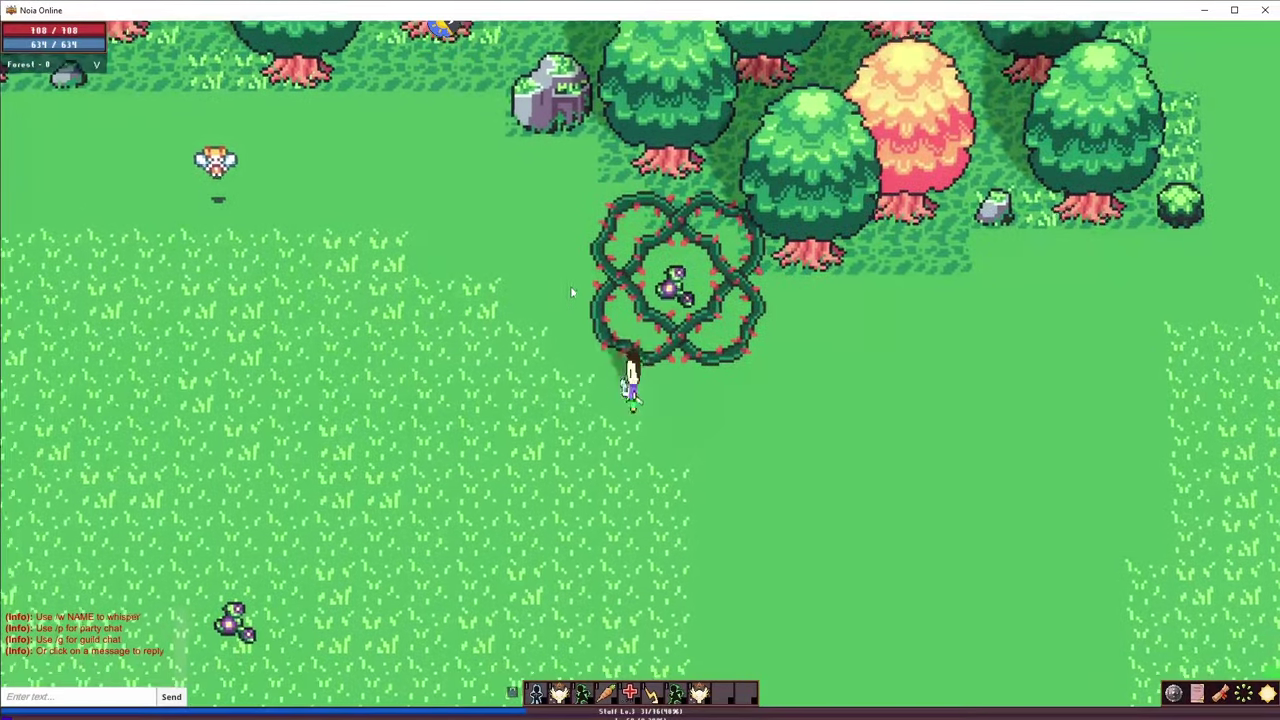
- Talk to Oyster inside the thorny vines at night, choose the "Help!" option, and close the quest log
{"action": "key", "text": "Up"}
{"action": "key", "text": "space"}
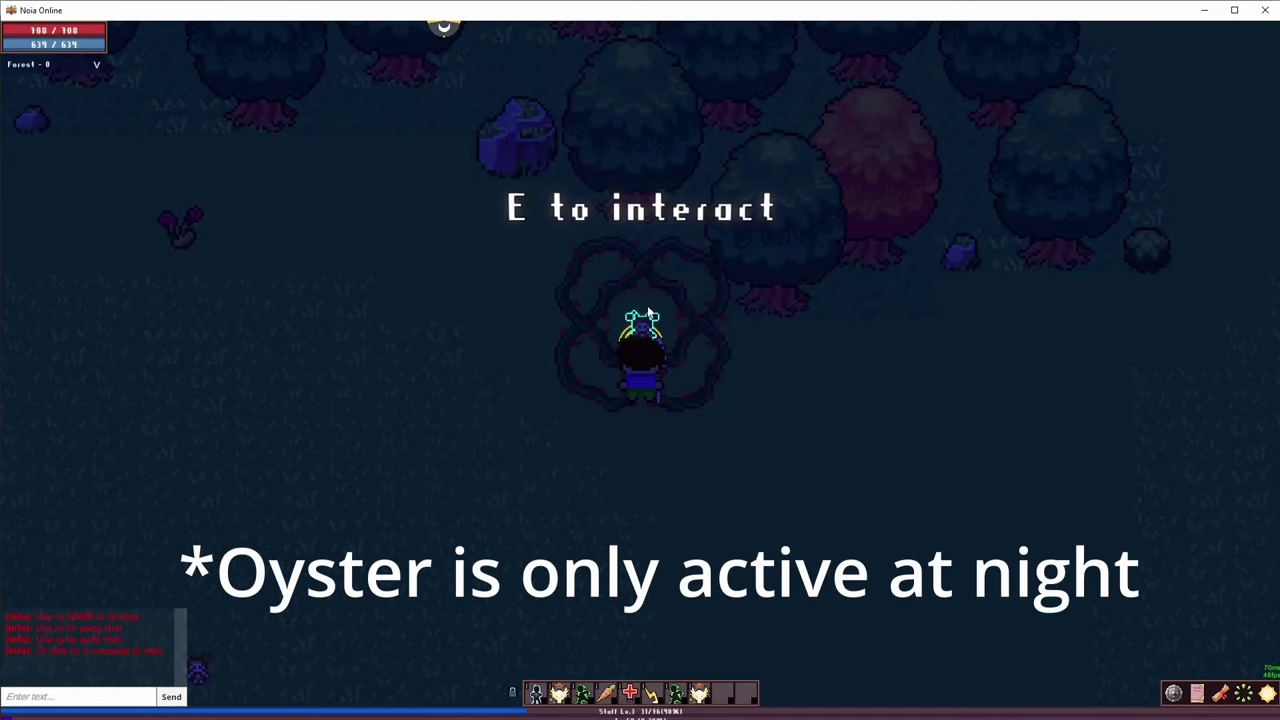
{"action": "key", "text": "e"}
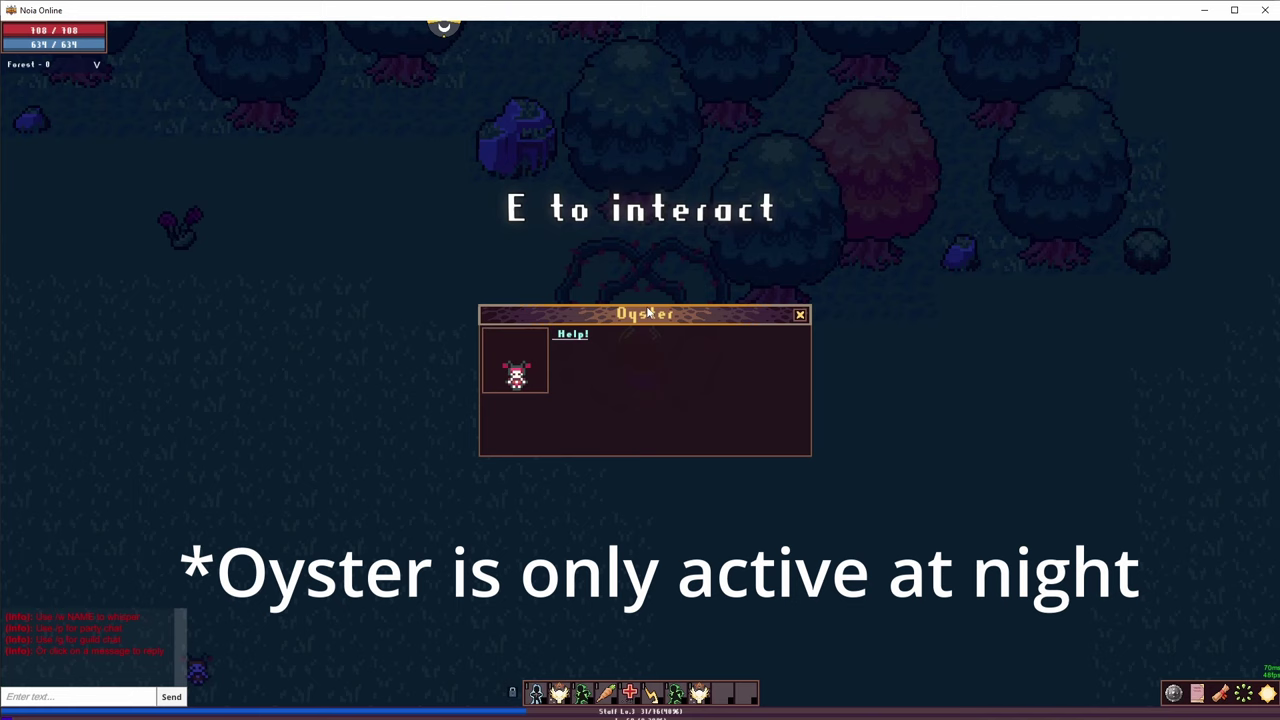
{"action": "left_click", "coordinate": [574, 335]}
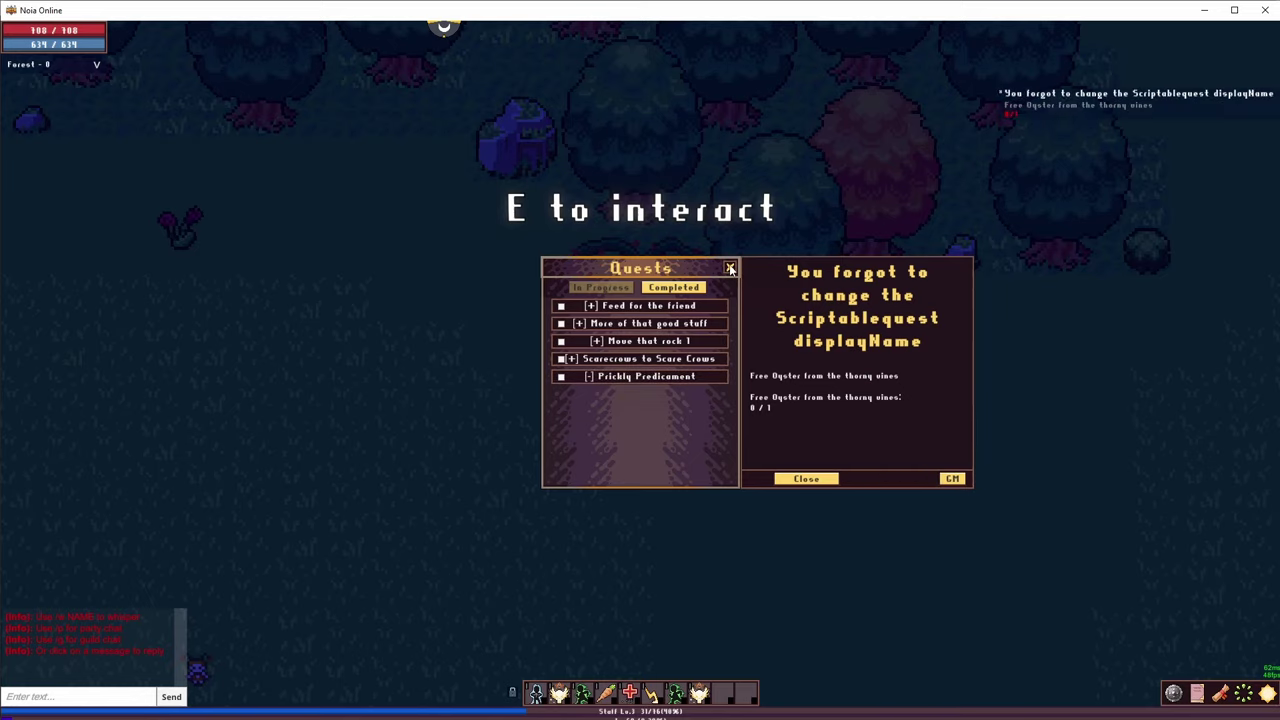
{"action": "left_click", "coordinate": [729, 266]}
- Step back from the thorny vines around Oyster and destroy them with the first hotbar skill
{"action": "key", "text": "s"}
{"action": "key", "text": "a"}
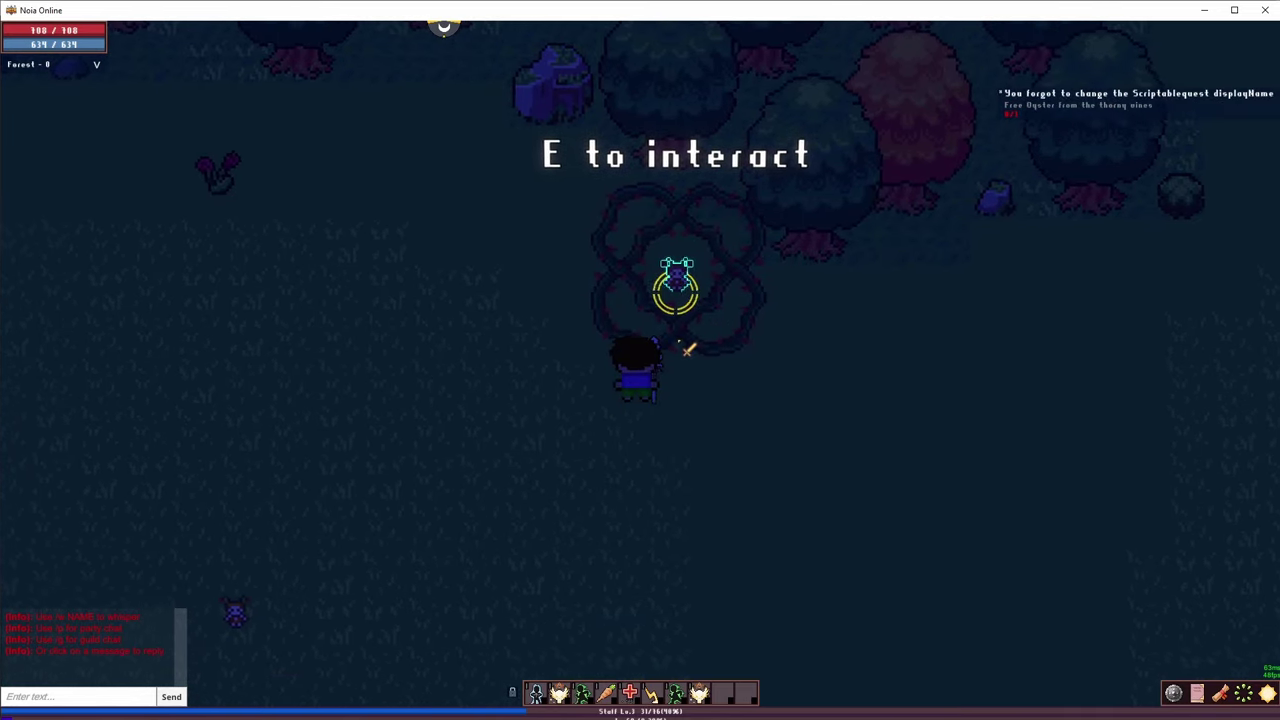
{"action": "key", "text": "1"}
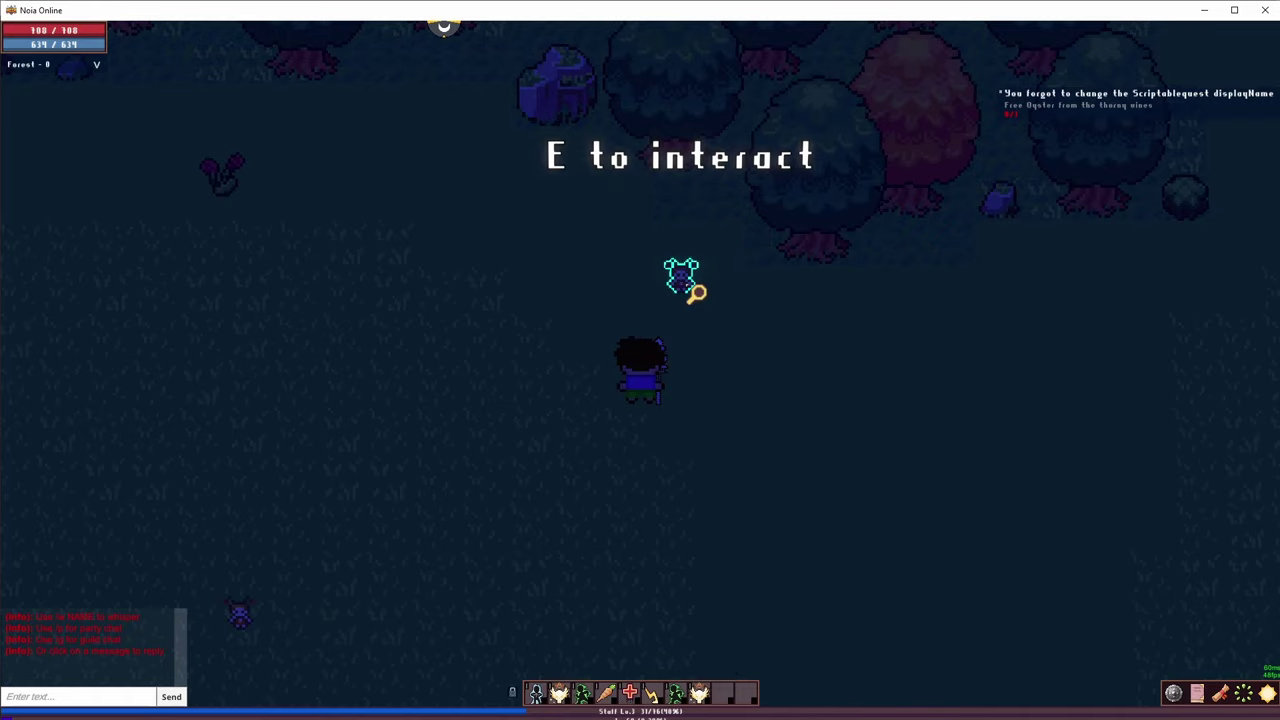
- Walk up to Oyster and interact to complete the objective of freeing Oyster from the thorny vines
{"action": "key", "text": "w"}
{"action": "key", "text": "d"}
{"action": "key", "text": "e"}
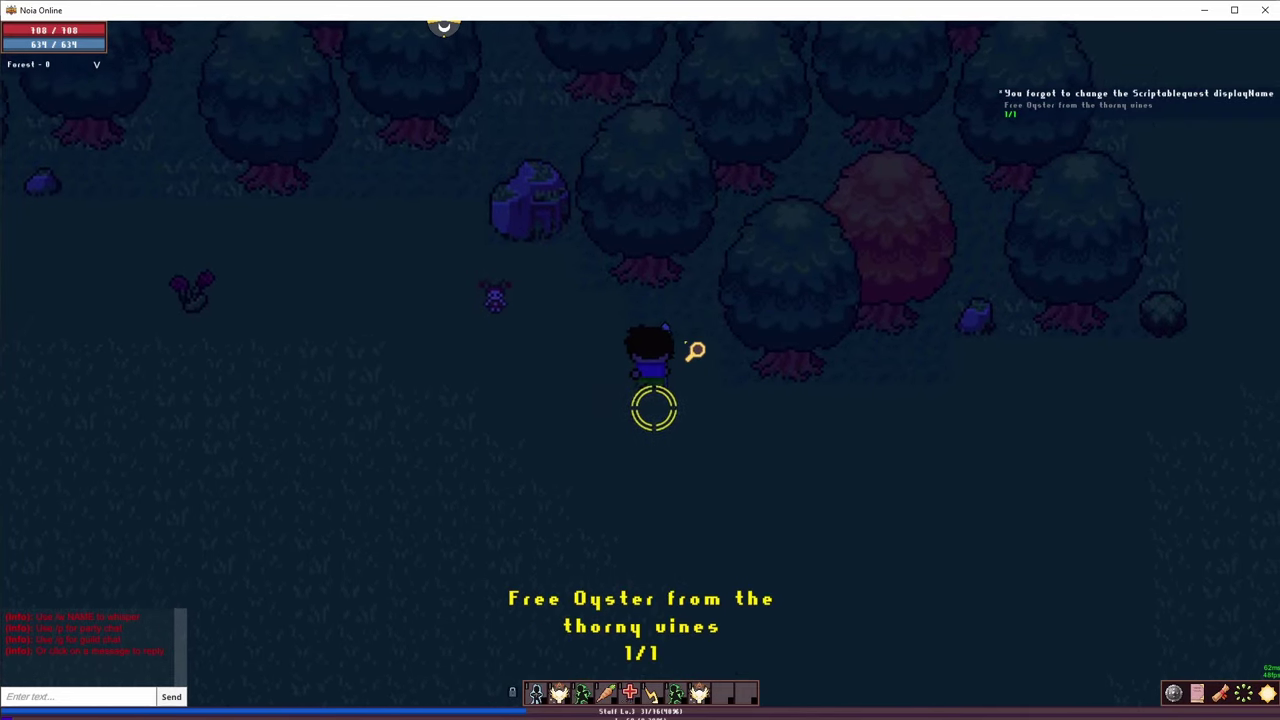
- Follow the freed Oyster toward the large rock and interact with it again
{"action": "key", "text": "s"}
{"action": "key", "text": "a"}
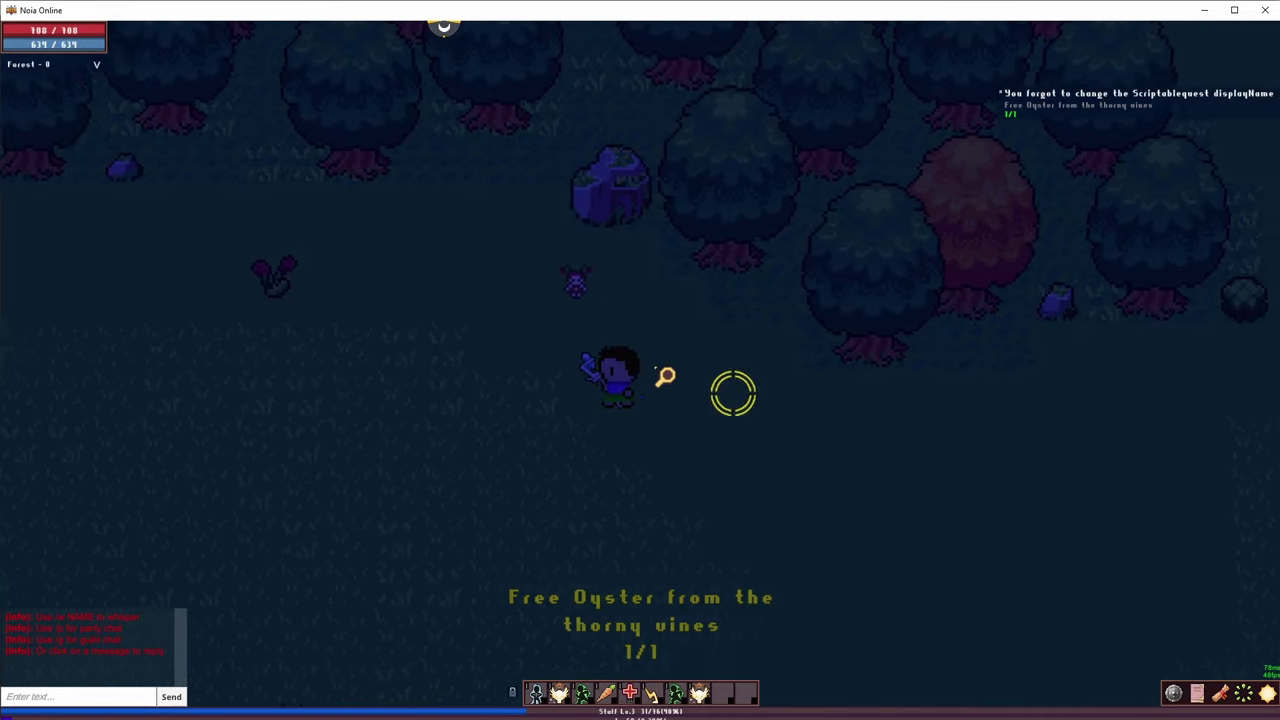
{"action": "key", "text": "w"}
{"action": "key", "text": "w"}
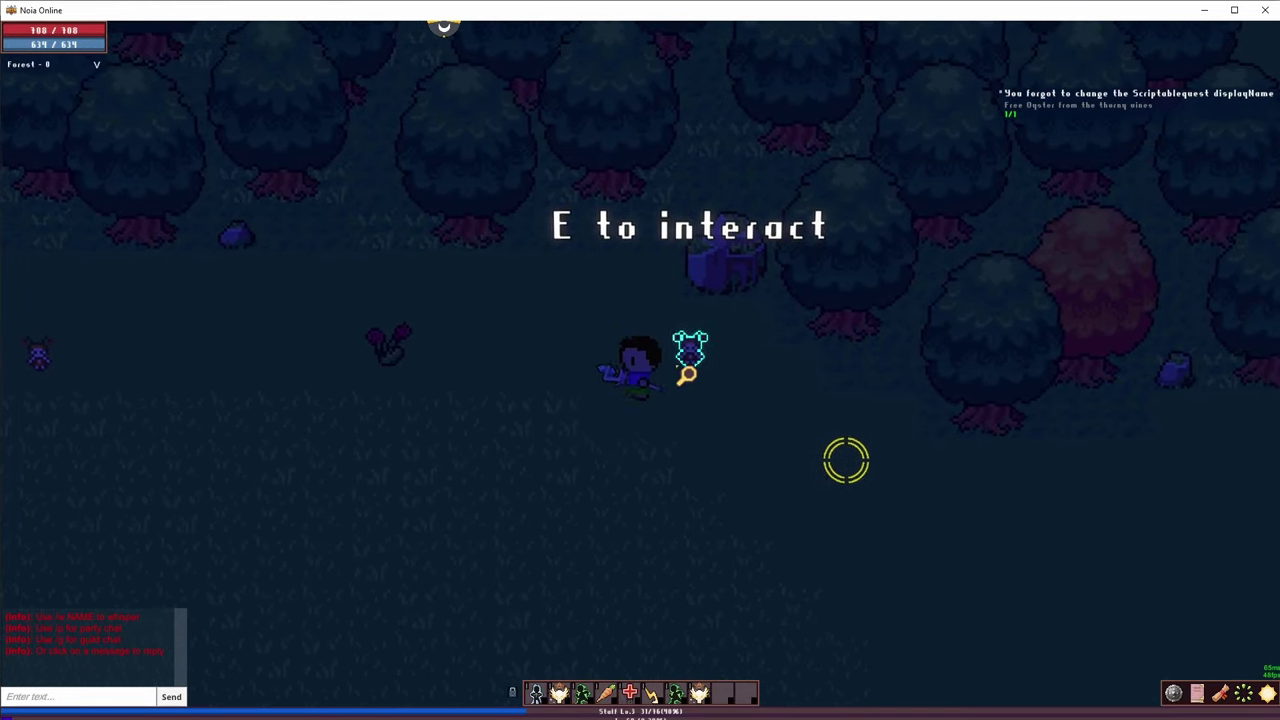
{"action": "left_click", "coordinate": [688, 372]}
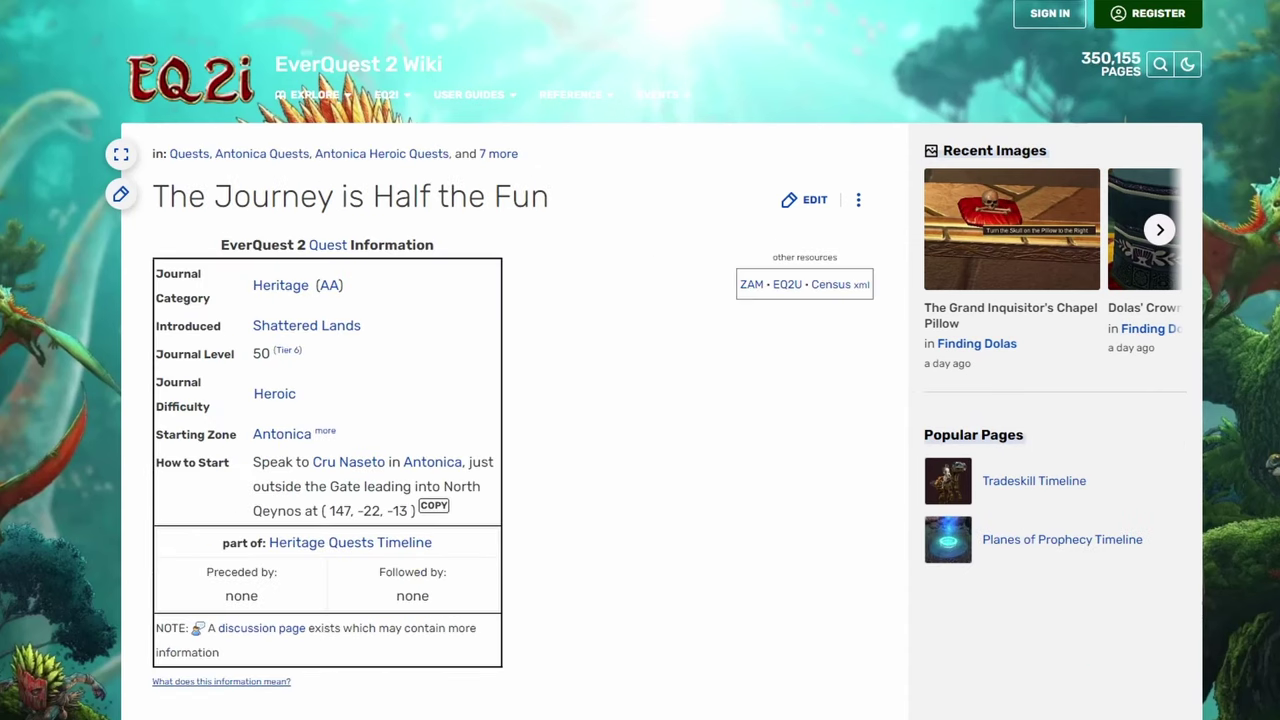
- On the EverQuest 2 Wiki, read the prerequisites and race steps of the quest The Journey is Half the Fun
{"action": "scroll", "coordinate": [80, 258], "scroll_direction": "down", "scroll_amount": 6}
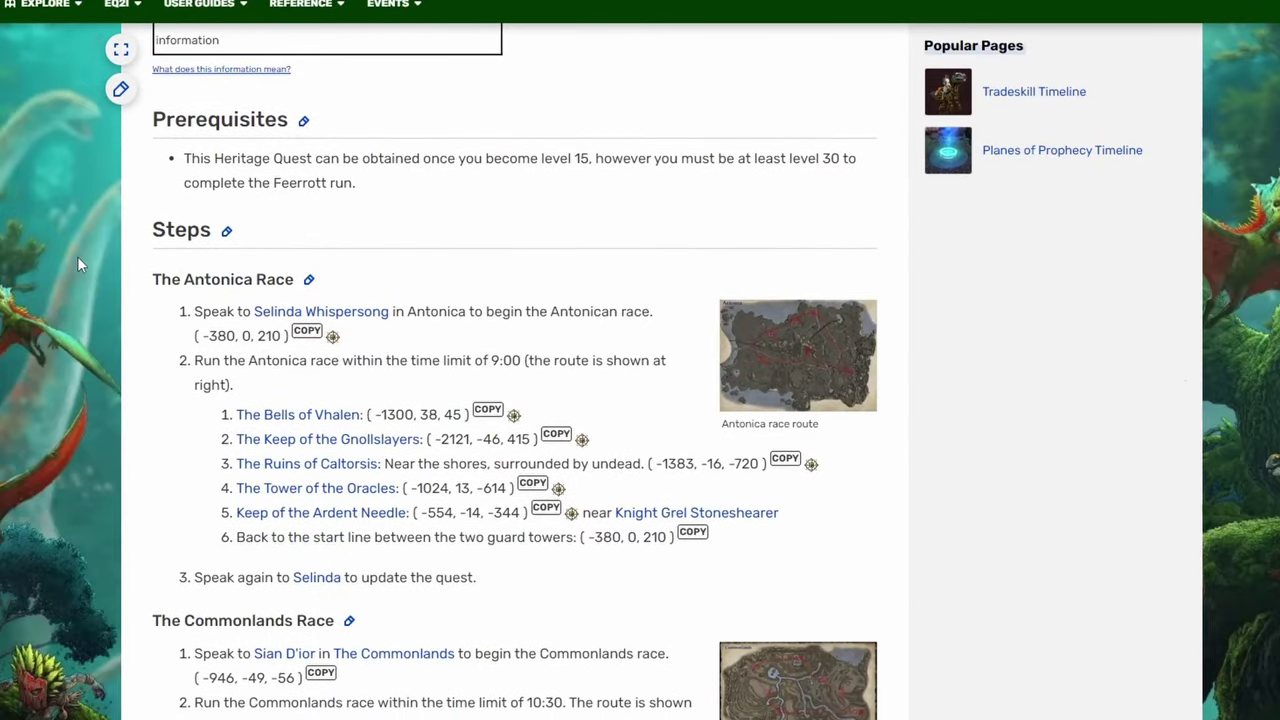
{"action": "scroll", "coordinate": [77, 256], "scroll_direction": "down", "scroll_amount": 2}
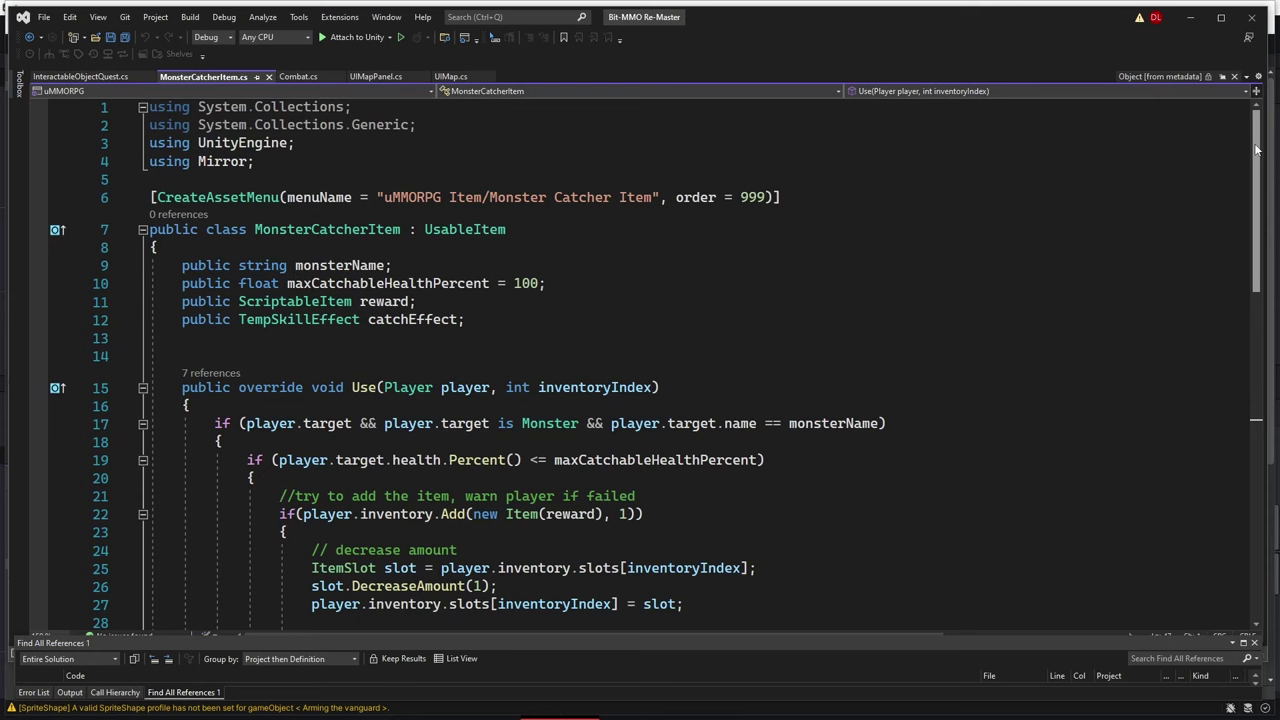
- In Visual Studio, review the monster-catching code in MonsterCatcherItem.cs
{"action": "mouse_move", "coordinate": [1255, 149]}
{"action": "left_mouse_down"}
{"action": "mouse_move", "coordinate": [1273, 202]}
{"action": "mouse_move", "coordinate": [1273, 310]}
{"action": "mouse_move", "coordinate": [1273, 142]}
{"action": "left_mouse_up"}
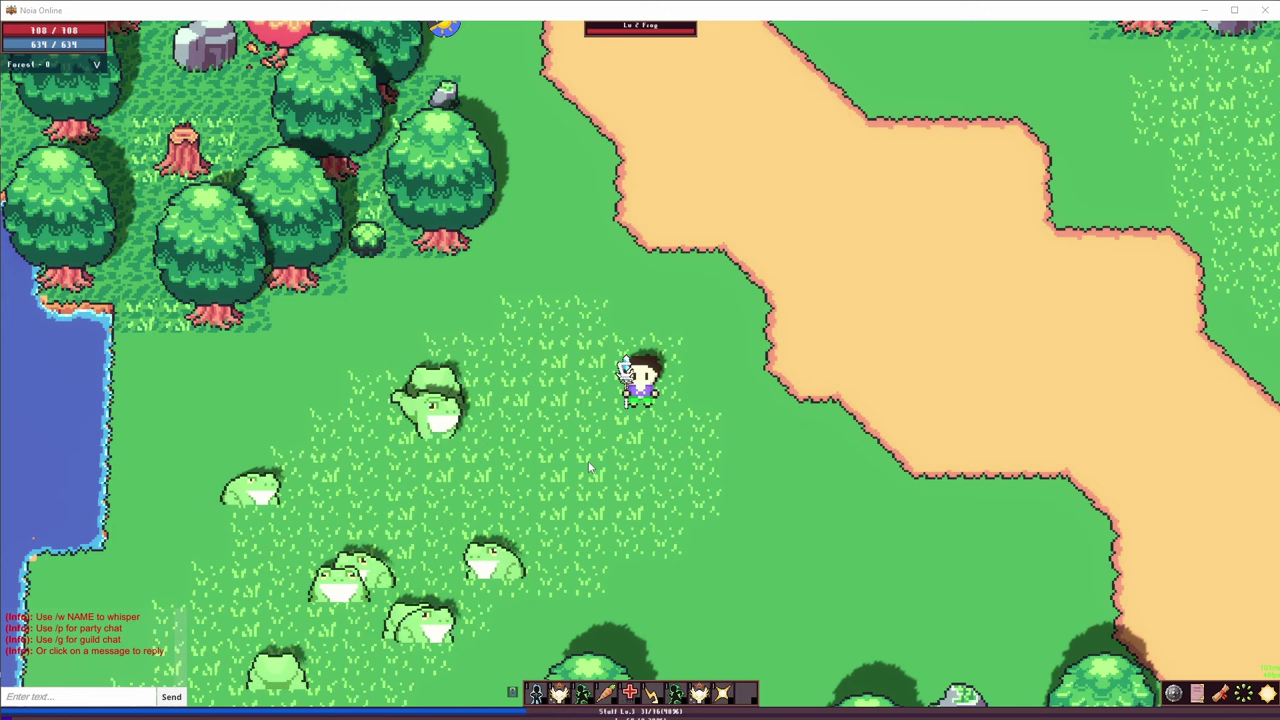
- In Noia Online, assign the bottle item from the bag to the last hotbar slot and use it on the targeted frog
{"action": "key", "text": "e"}
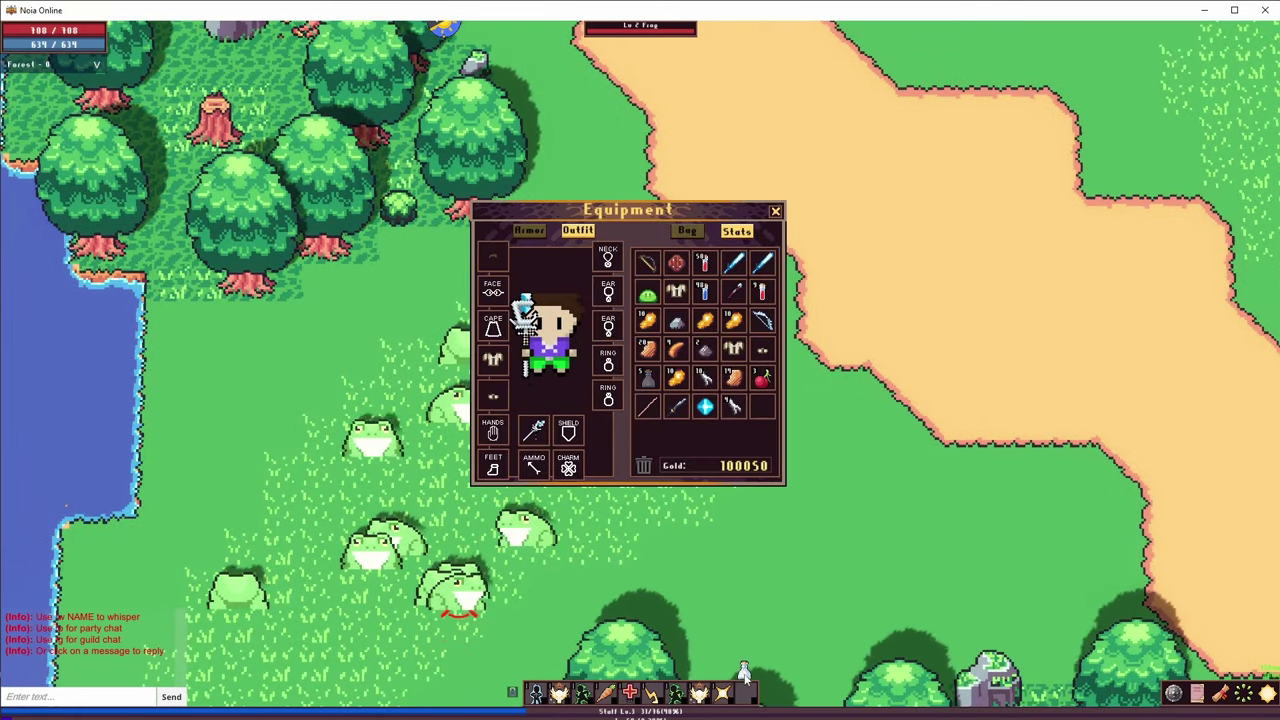
{"action": "key", "text": "e"}
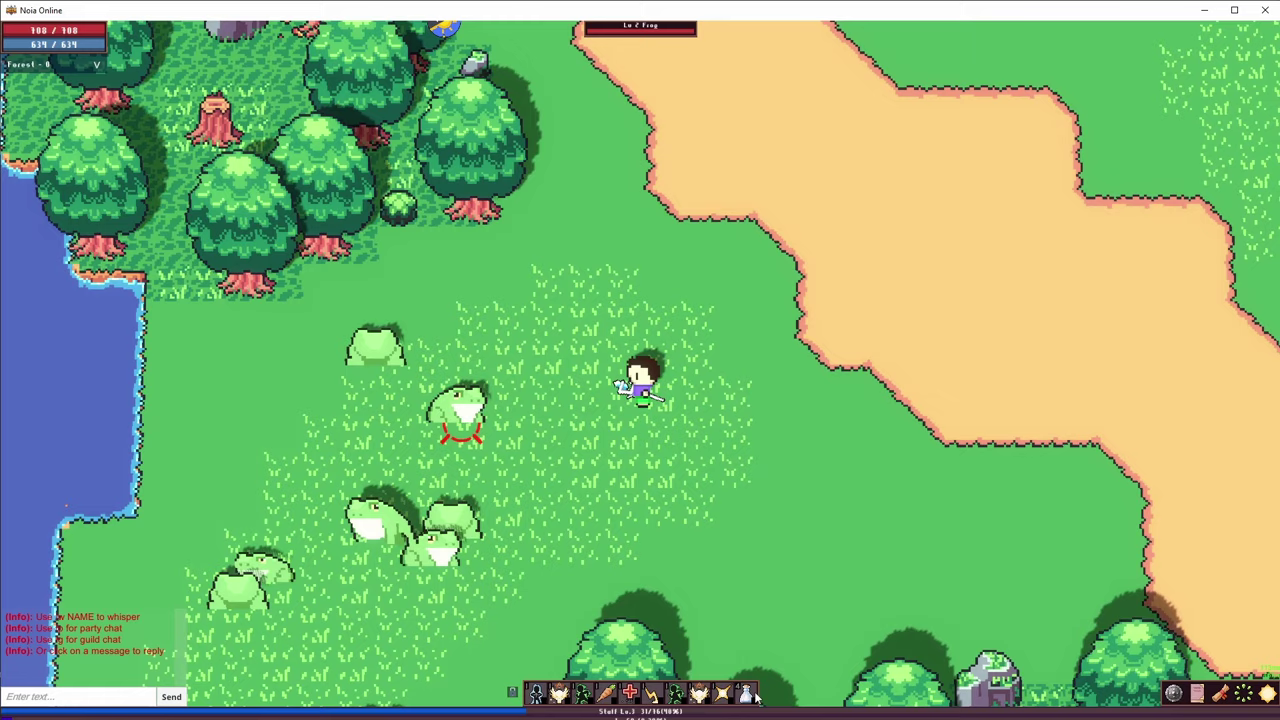
{"action": "key", "text": "Left"}
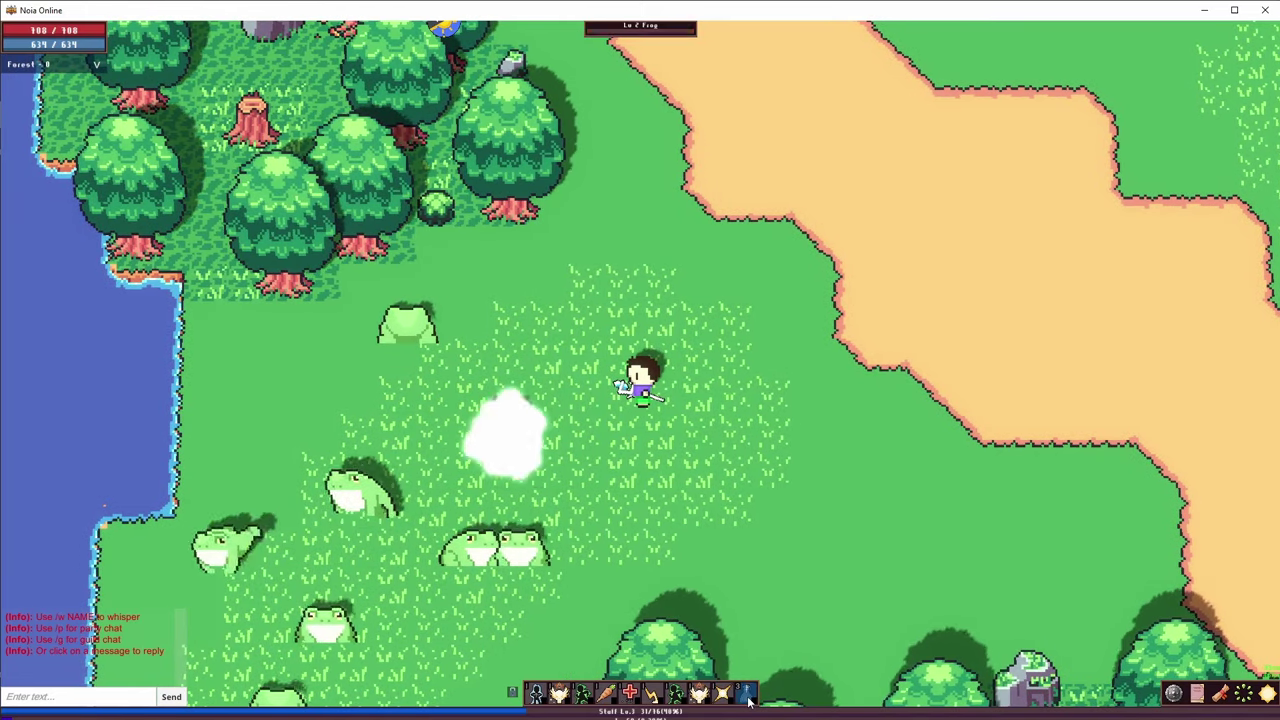
- Walk west toward the frog group, target the nearest frog and use the bottle item from the hotbar on it
{"action": "key", "text": "Left"}
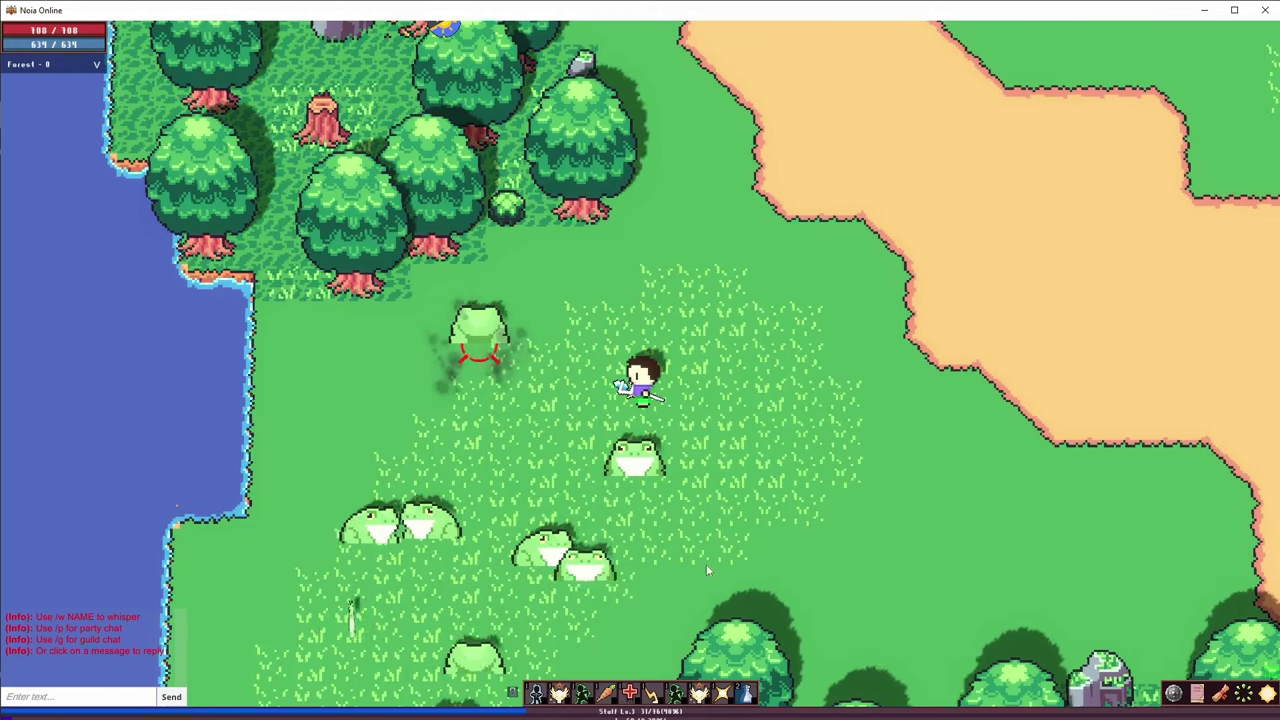
{"action": "key", "text": "Left"}
{"action": "key", "text": "Left"}
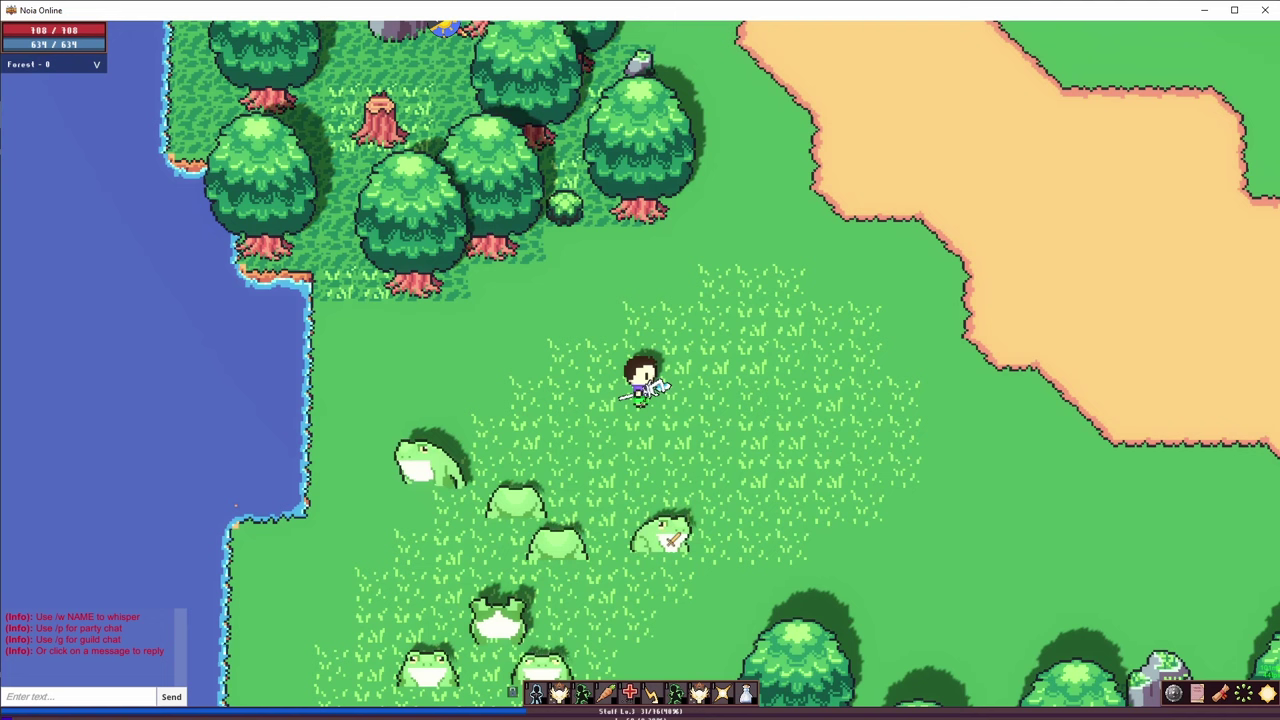
{"action": "left_click", "coordinate": [675, 530]}
{"action": "left_click", "coordinate": [747, 694]}
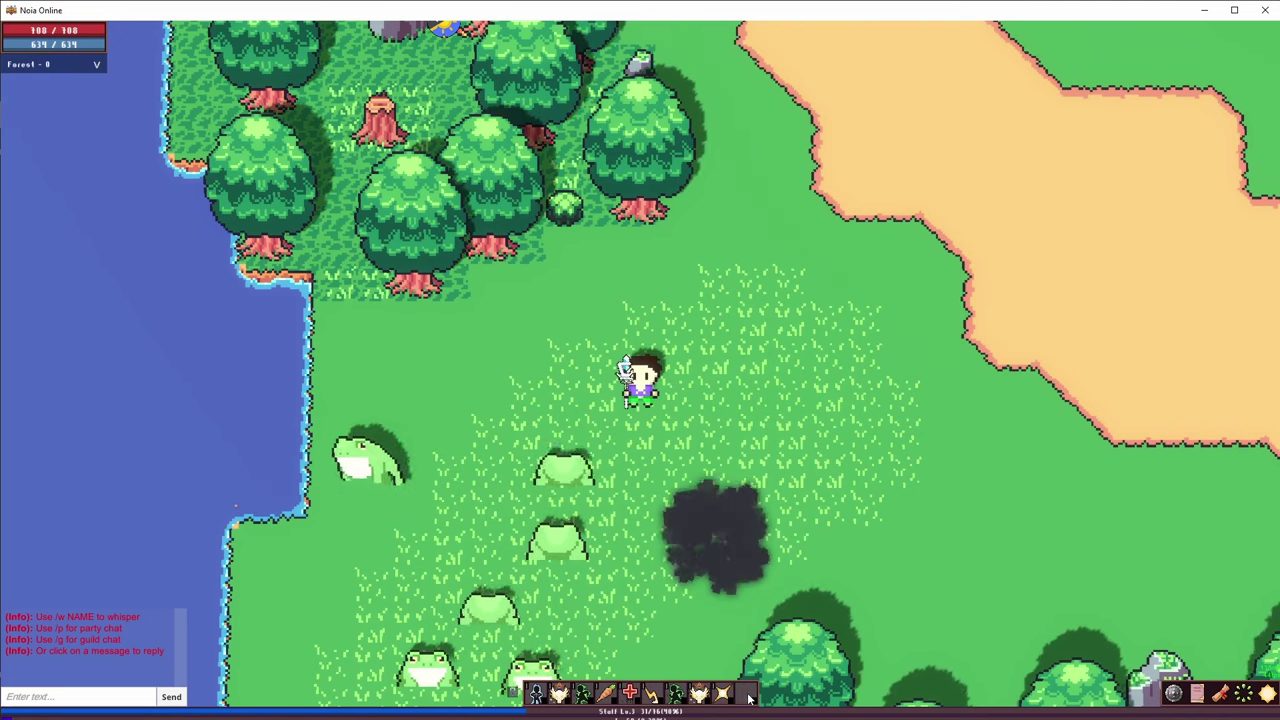
{"action": "left_click", "coordinate": [581, 459]}
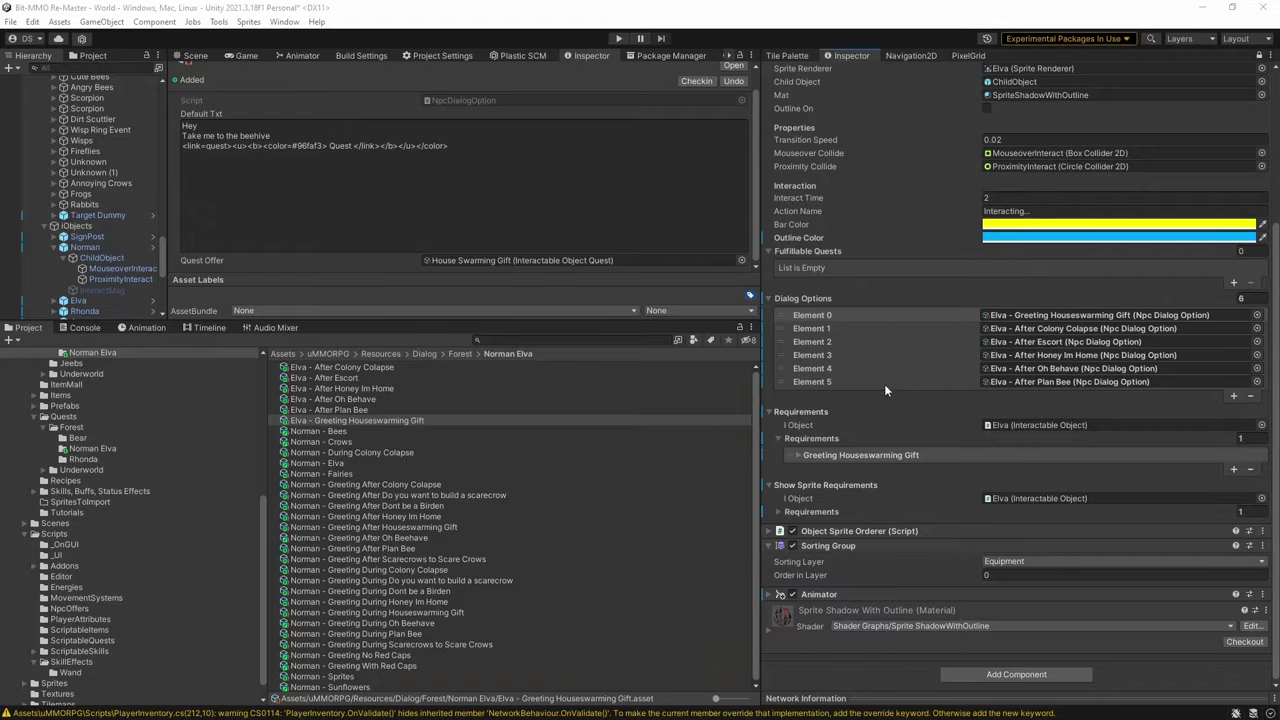
- In Unity, browse the Elva and Norman dialog option assets in the Norman Elva folder
{"action": "key", "text": "Up"}
{"action": "key", "text": "Up"}
{"action": "key", "text": "Up"}
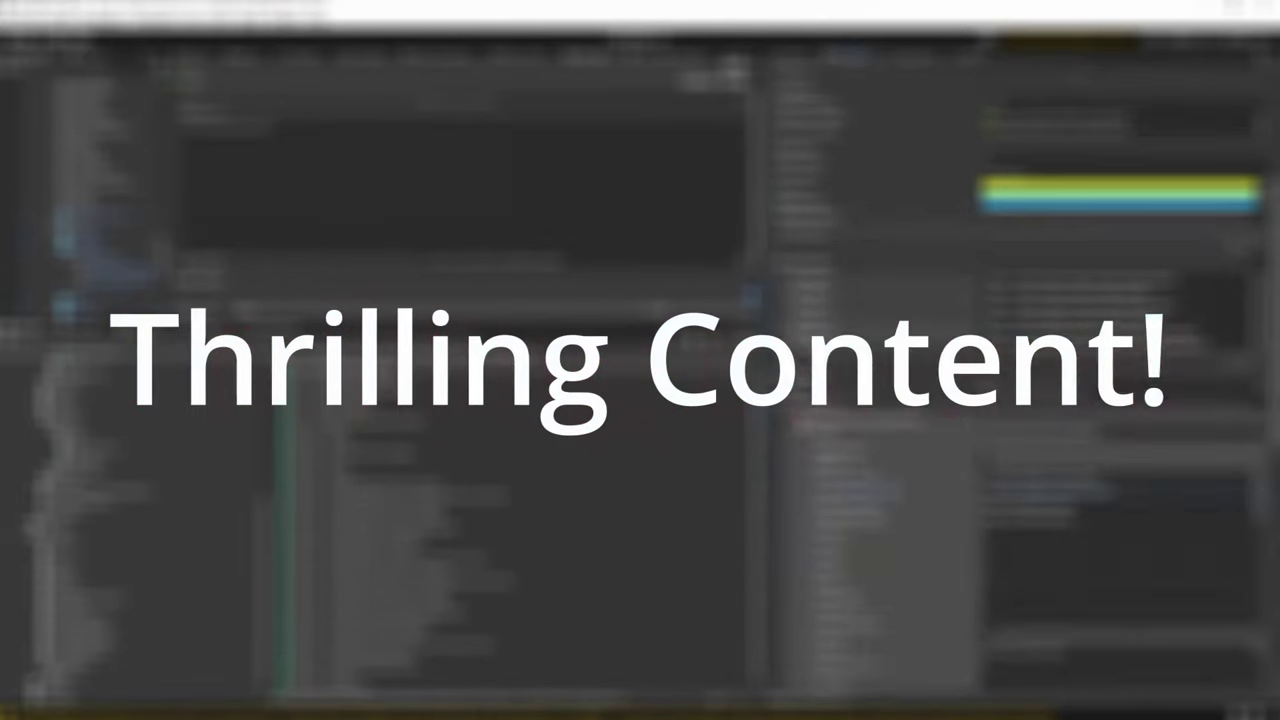
{"action": "scroll", "coordinate": [1000, 539], "scroll_direction": "down", "scroll_amount": 5}
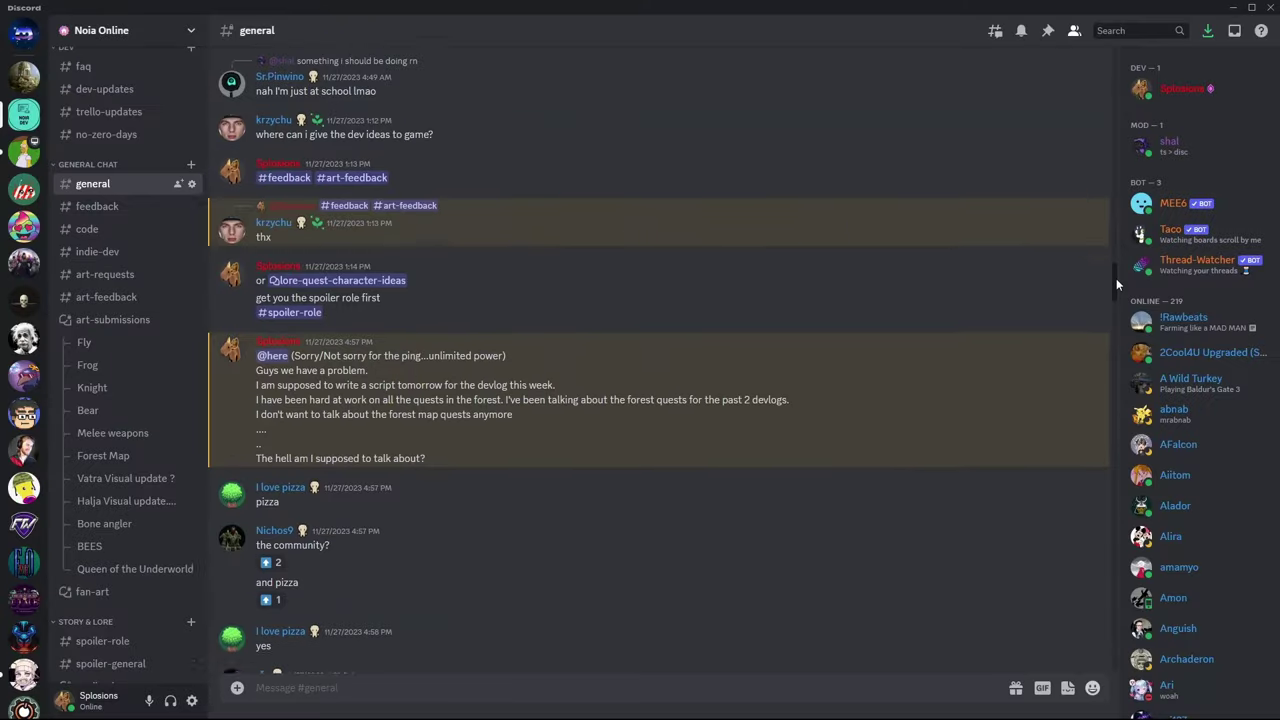
- In Discord, read the replies in the general channel about what the devlog should cover
{"action": "left_click_drag", "start_coordinate": [1116, 278], "coordinate": [1122, 308]}
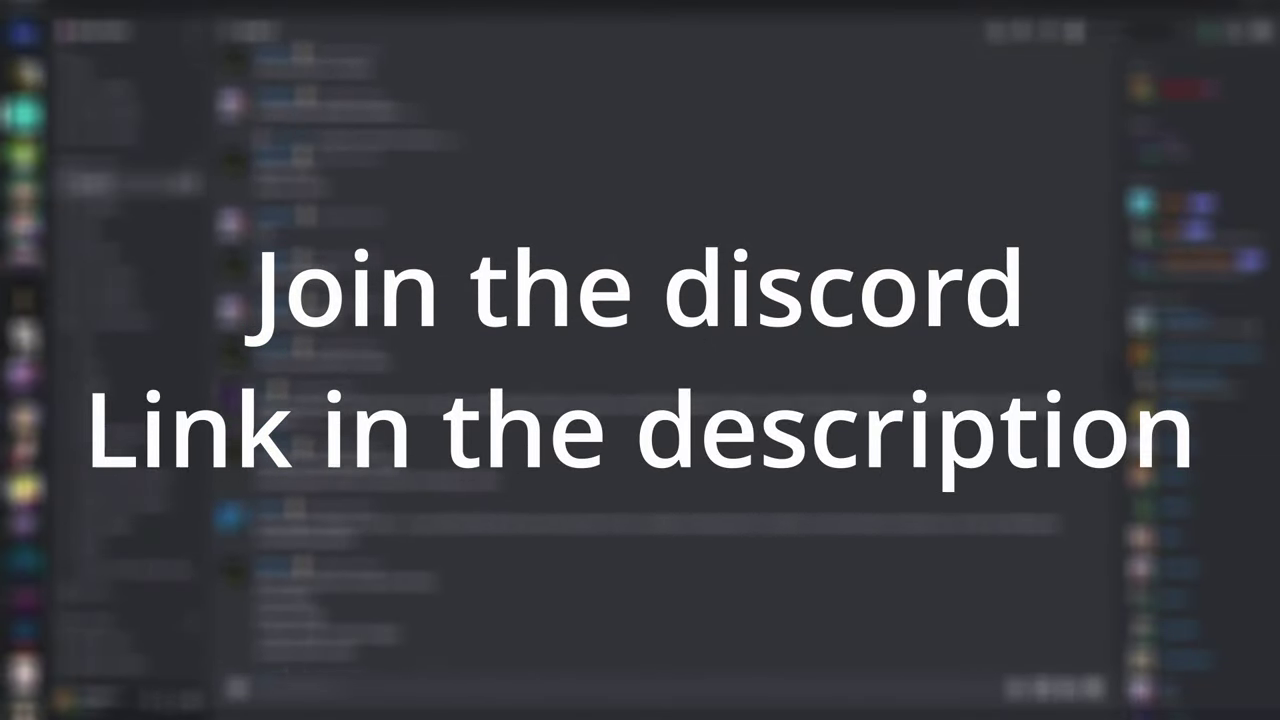
{"action": "left_click_drag", "start_coordinate": [1140, 380], "coordinate": [1153, 510]}
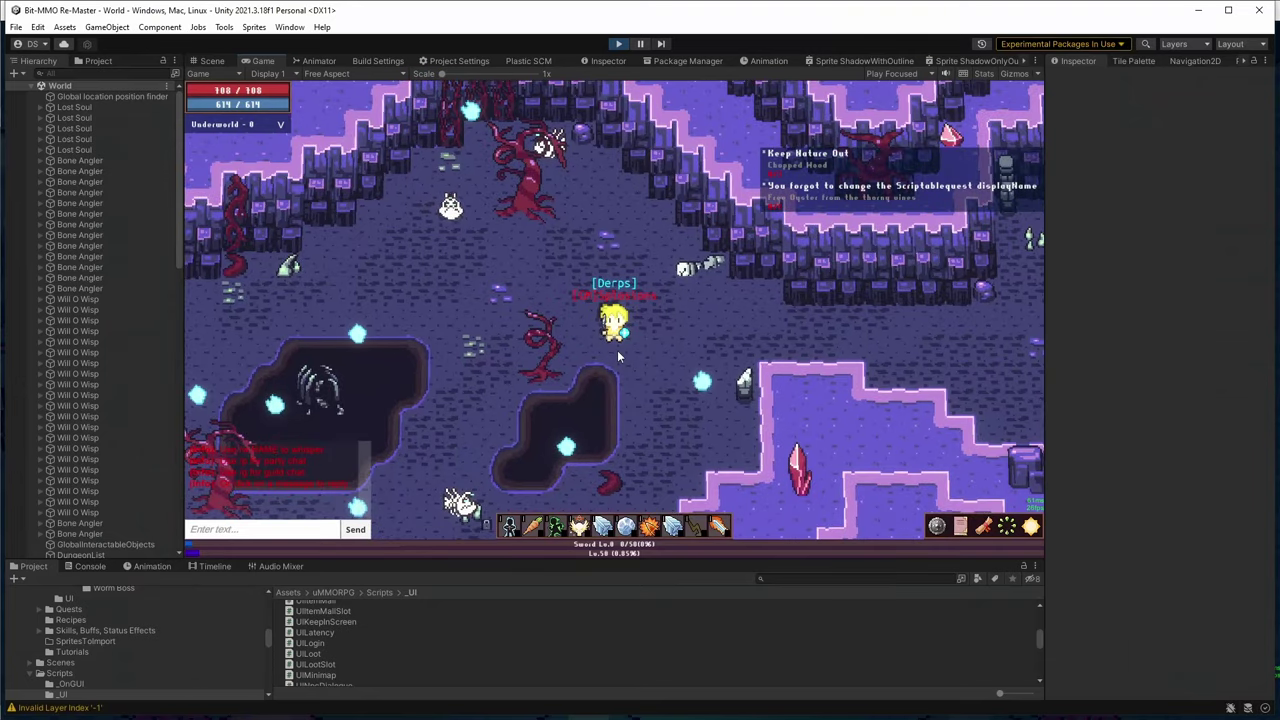
- In Unity, open the in-game map and examine how MapCam views the Underworld, first in 2D and then at a 3D angle
{"action": "key", "text": "m"}
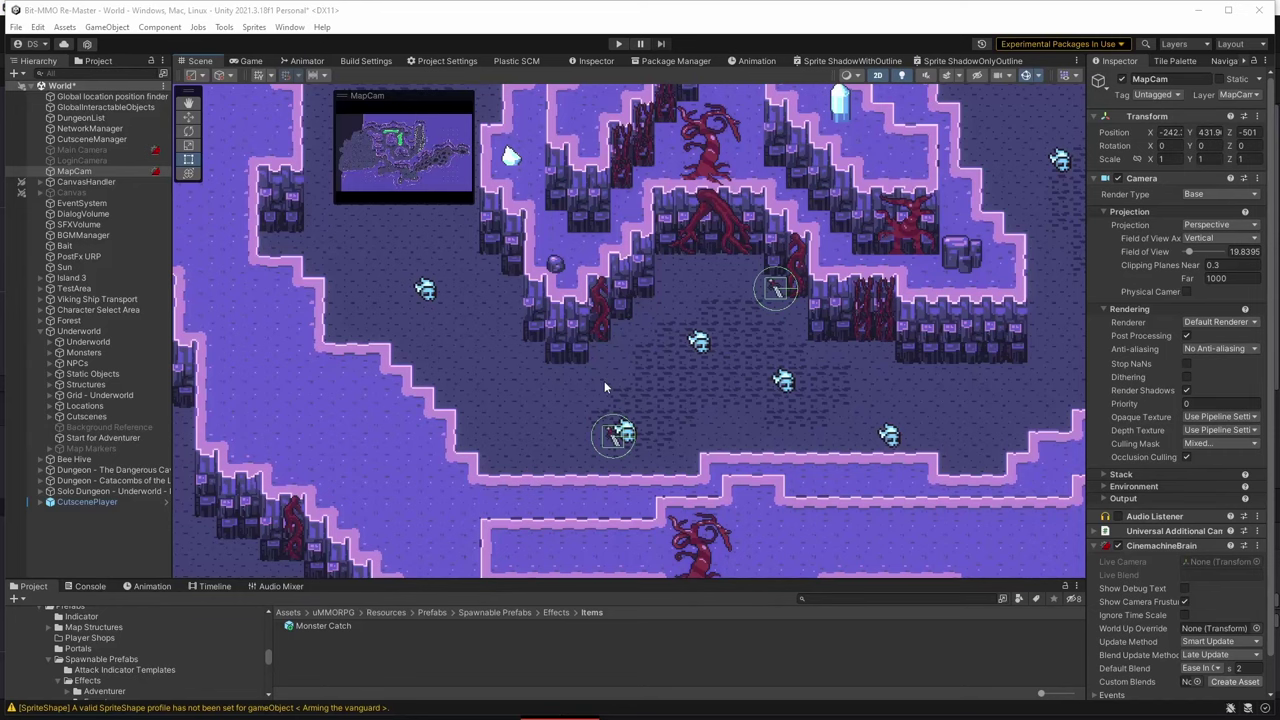
{"action": "scroll", "coordinate": [601, 356], "scroll_direction": "down", "scroll_amount": 10}
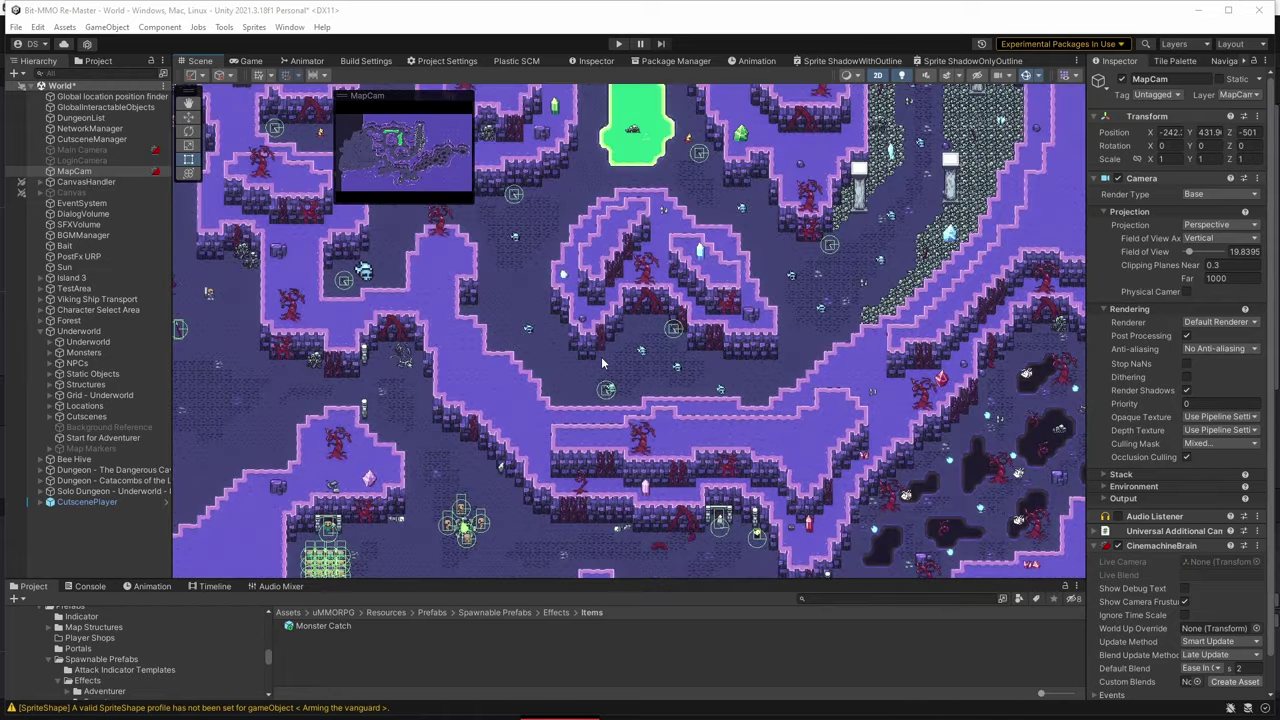
{"action": "scroll", "coordinate": [601, 356], "scroll_direction": "down", "scroll_amount": 8}
{"action": "key", "text": "2"}
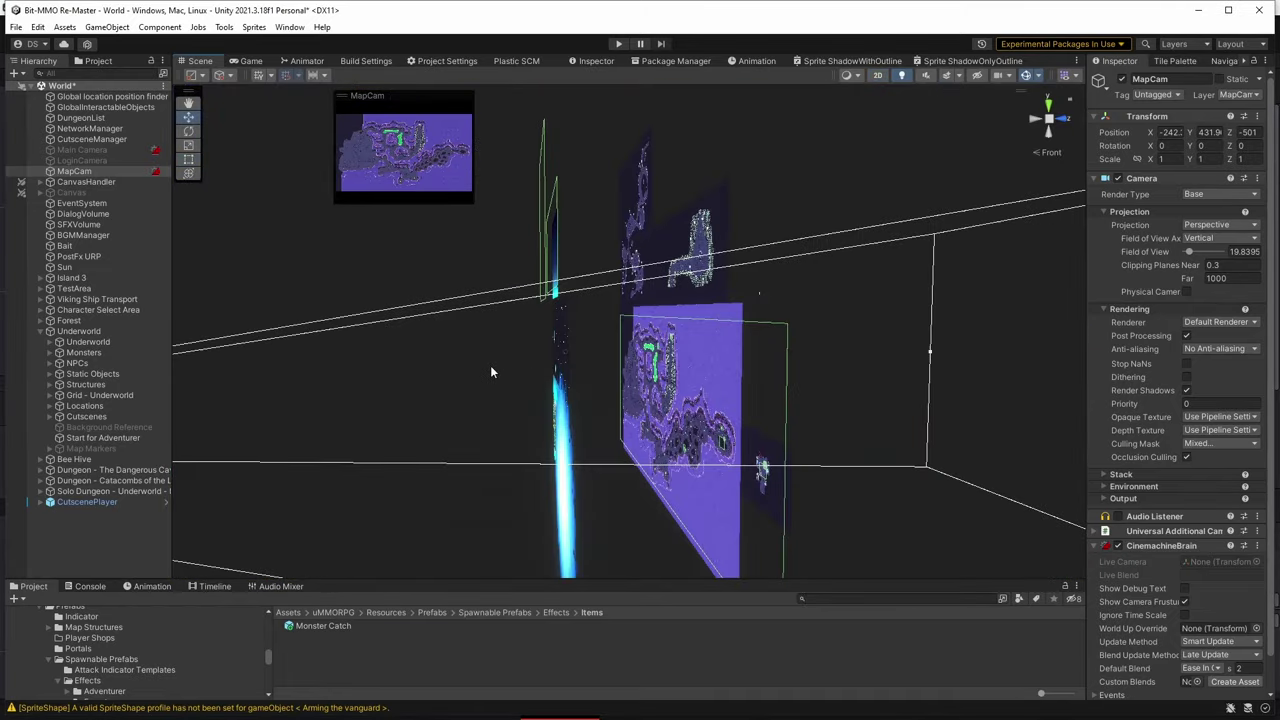
{"action": "left_click_drag", "start_coordinate": [490, 372], "coordinate": [580, 354], "text": "alt"}
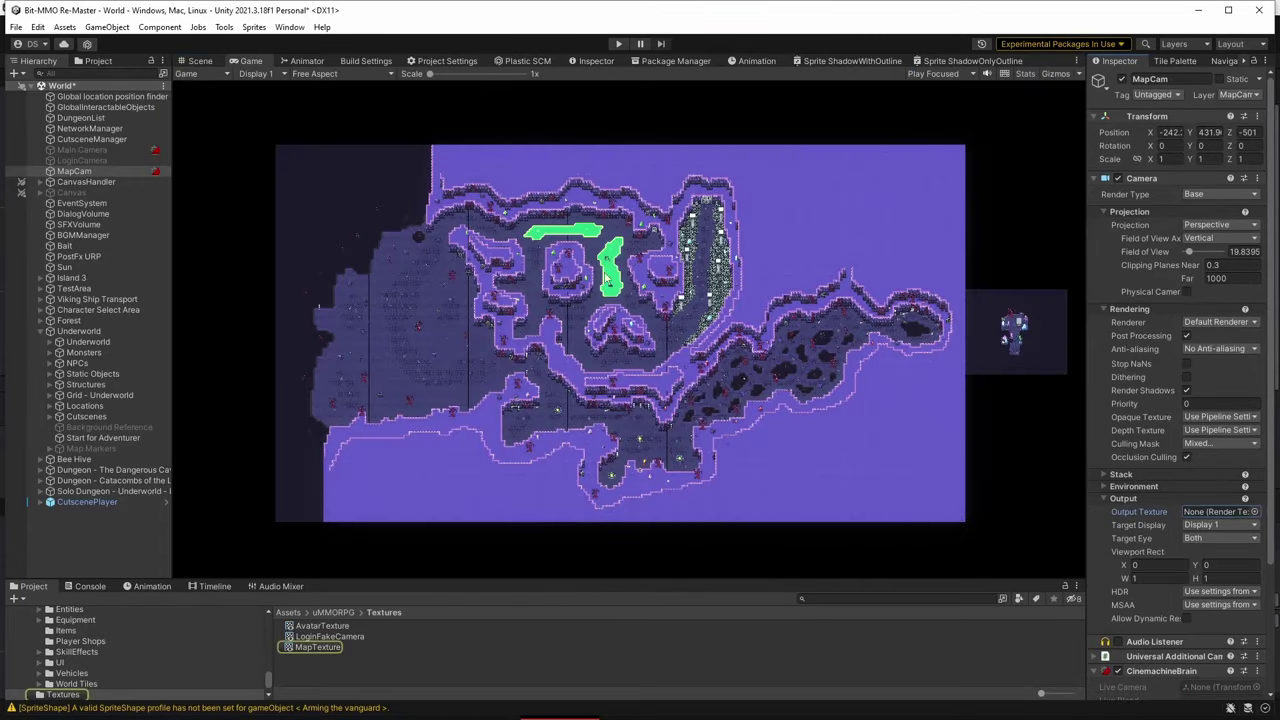
- Inspect the position handles at the lower-left and upper-right corners of the Underworld map in the Scene view
{"action": "left_click", "coordinate": [197, 61]}
{"action": "left_click", "coordinate": [199, 61]}
{"action": "middle_click_drag", "start_coordinate": [369, 313], "coordinate": [755, 313]}
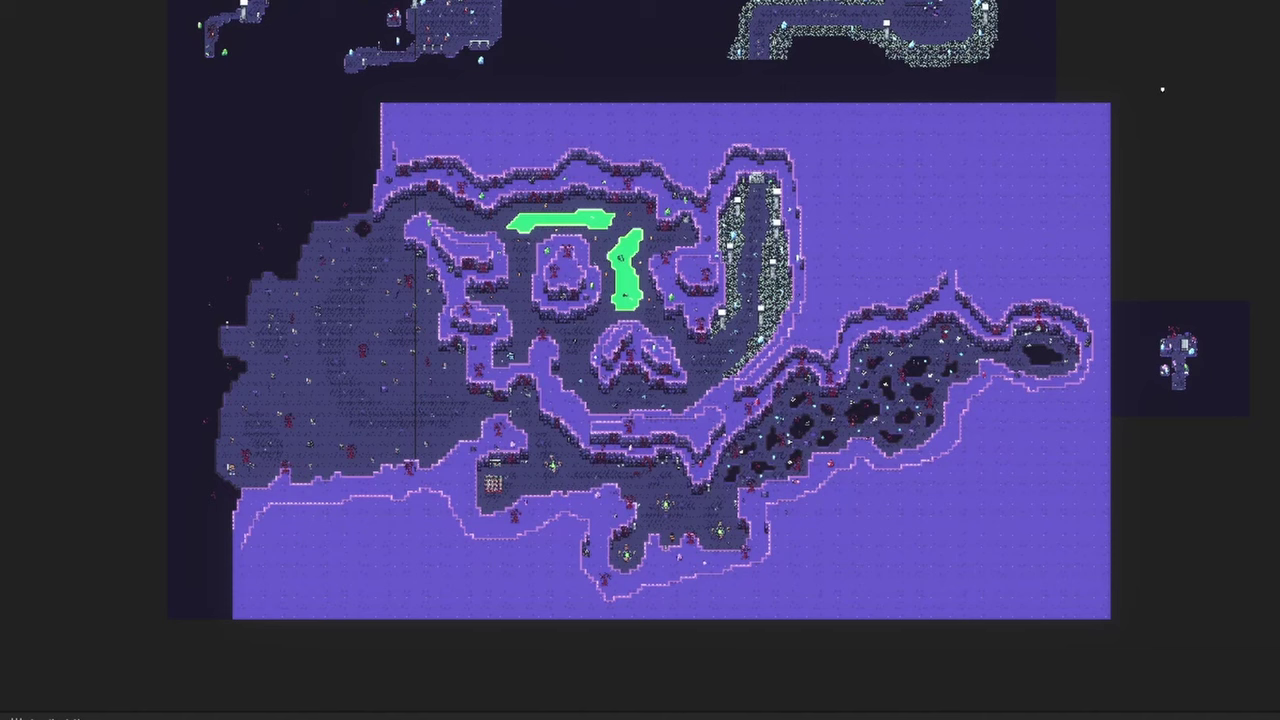
{"action": "key", "text": "w"}
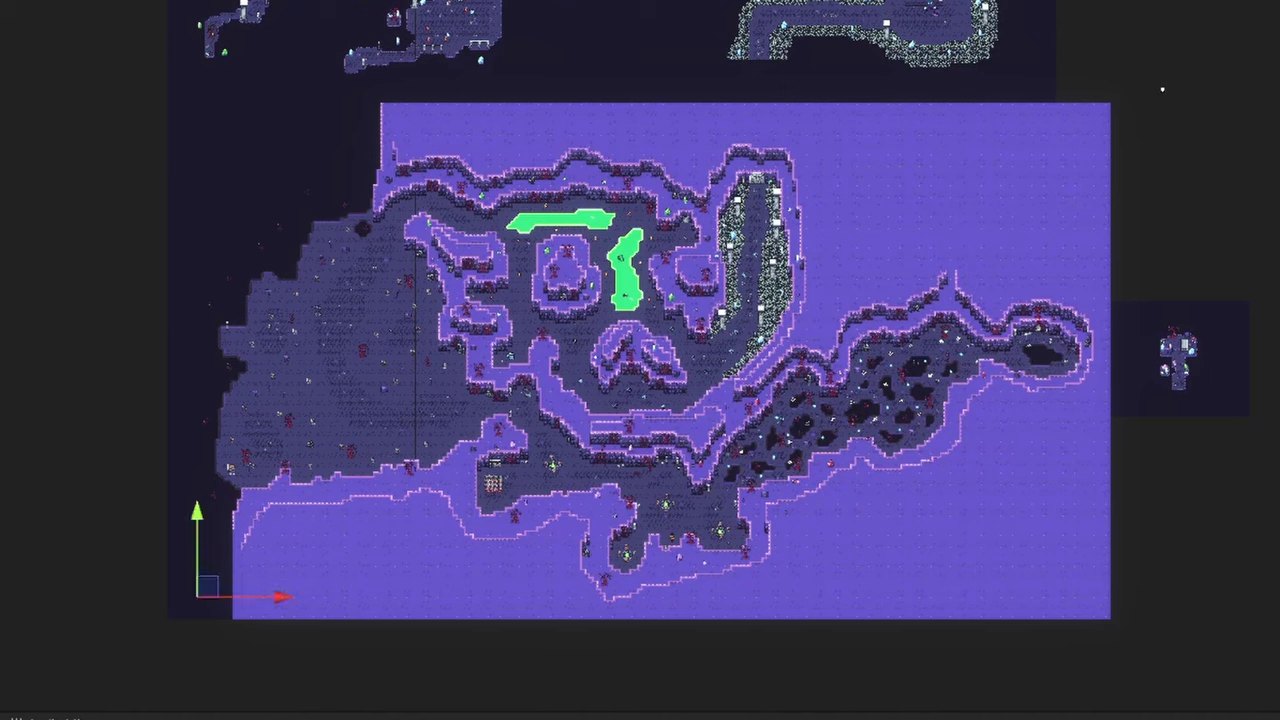
{"action": "left_click", "coordinate": [1162, 89]}
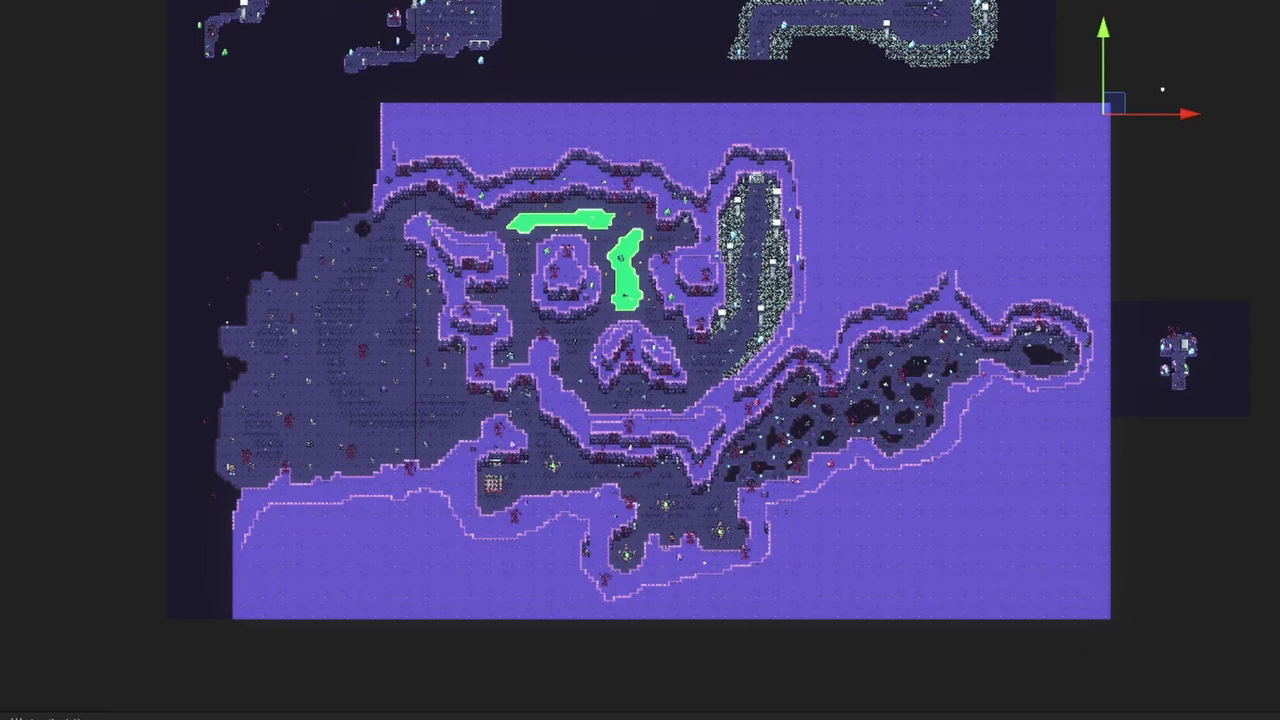
{"action": "key", "text": "z"}
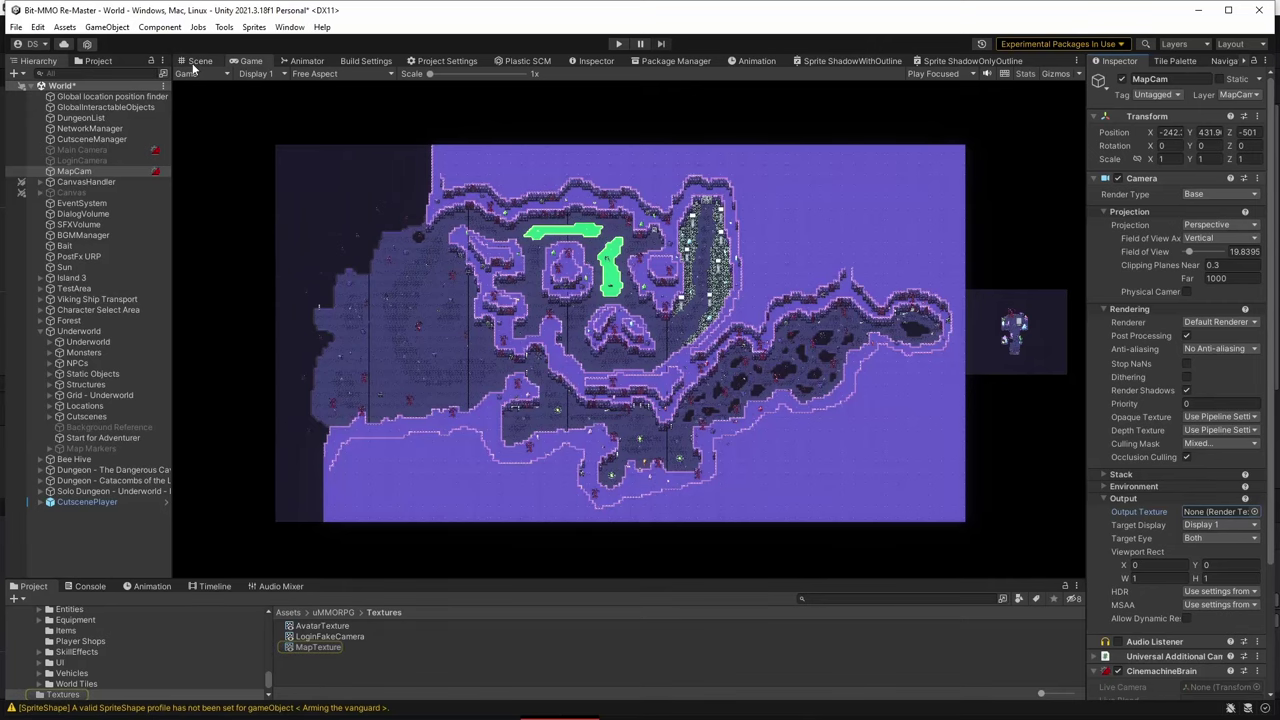
- Examine MapCam's frustum in the Scene view, and frame the Underworld, the three dungeons and the Forest one after another
{"action": "left_click", "coordinate": [199, 61]}
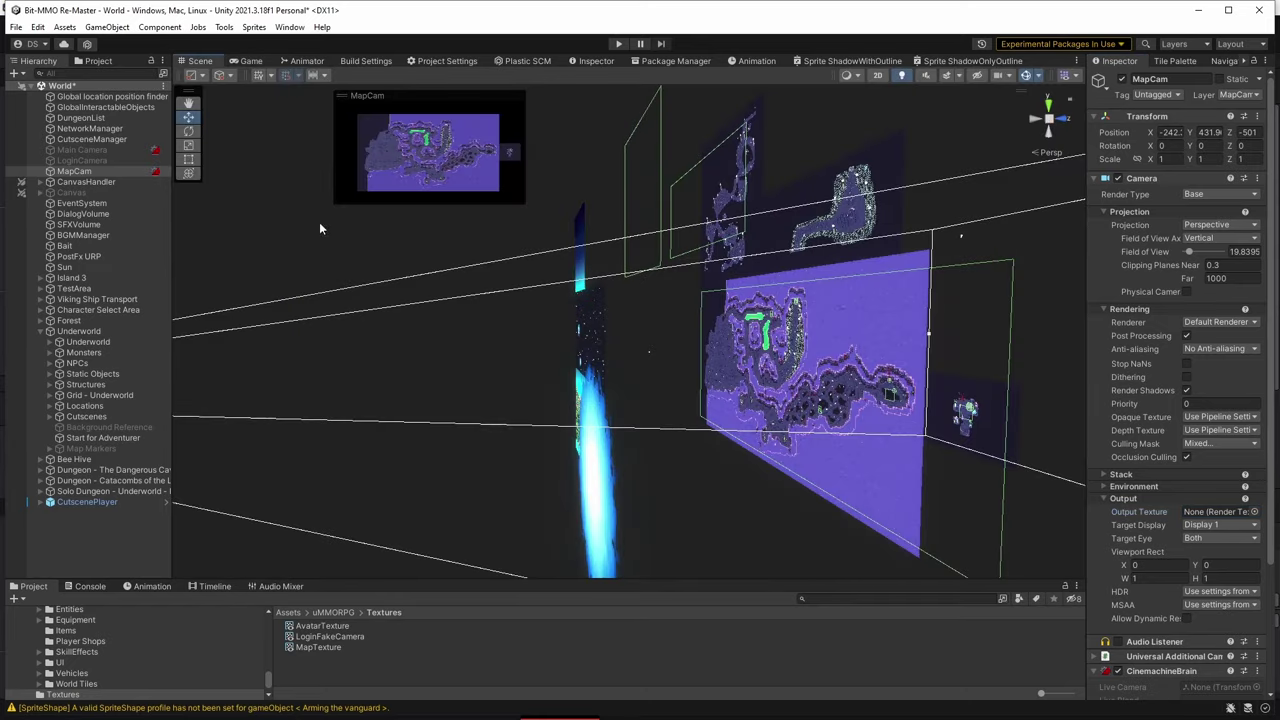
{"action": "middle_click_drag", "start_coordinate": [377, 340], "coordinate": [322, 294]}
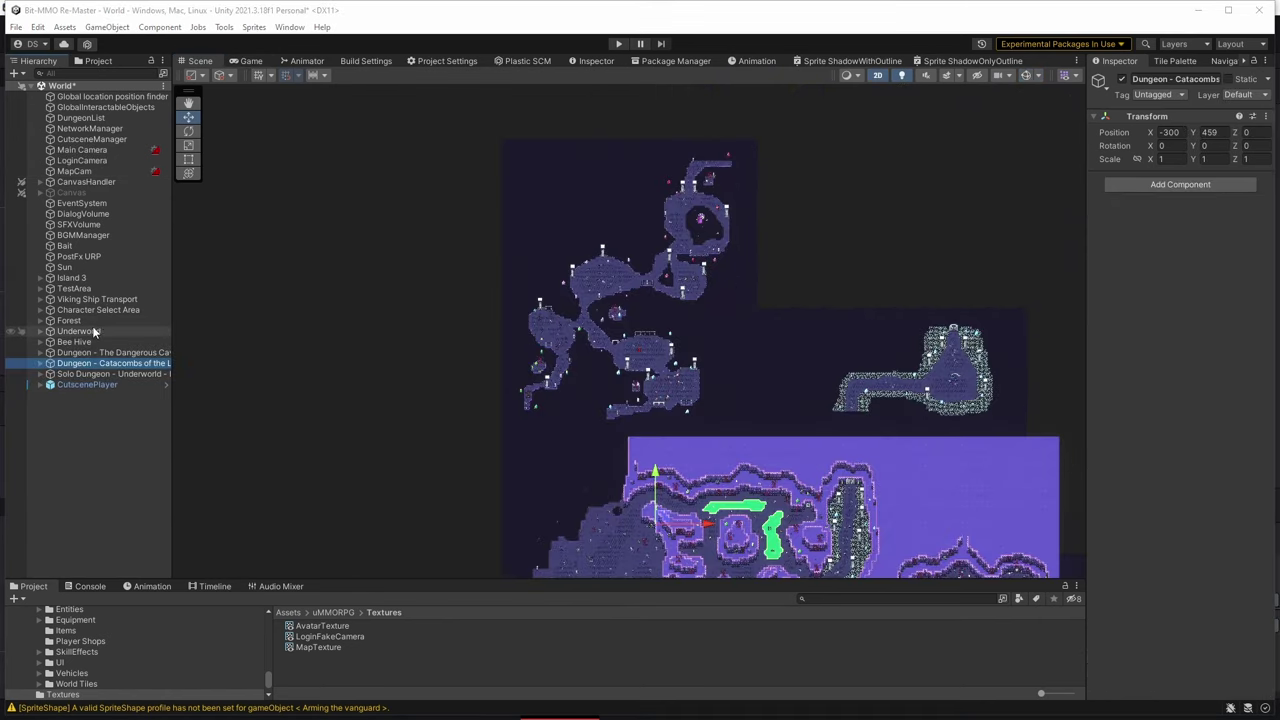
{"action": "double_click", "coordinate": [84, 331]}
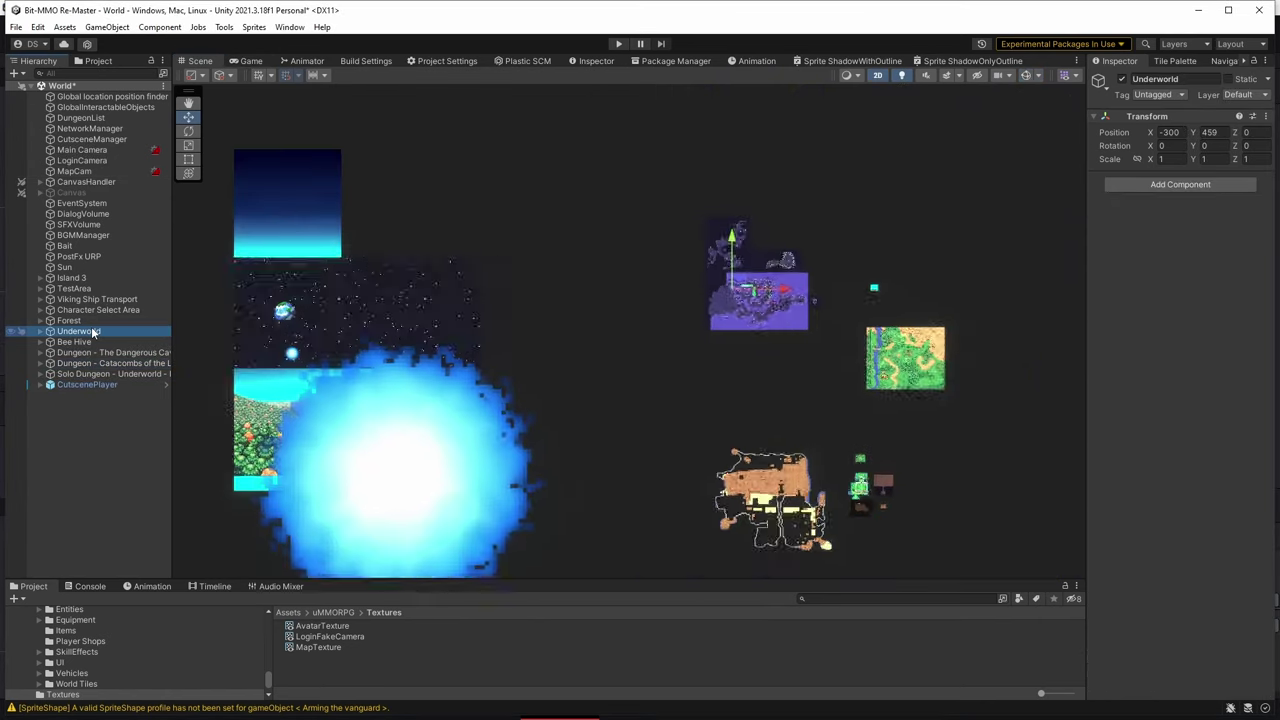
{"action": "double_click", "coordinate": [78, 352]}
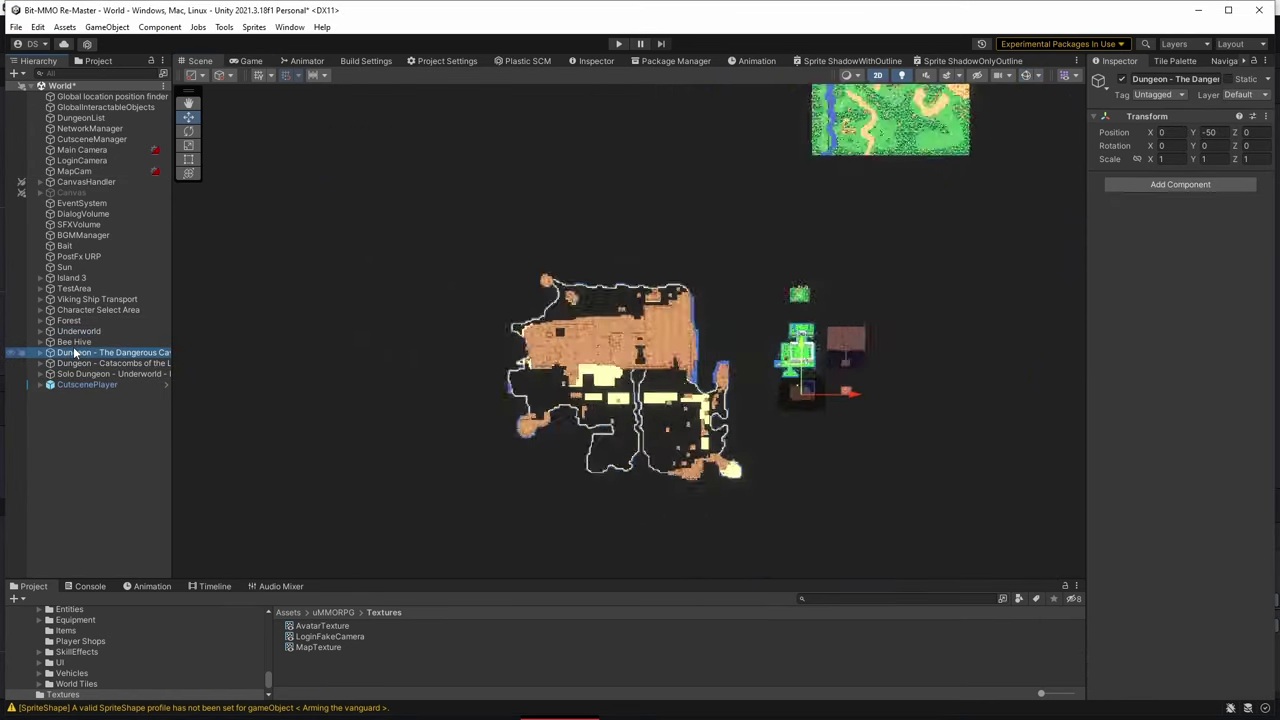
{"action": "double_click", "coordinate": [75, 363]}
{"action": "double_click", "coordinate": [75, 373]}
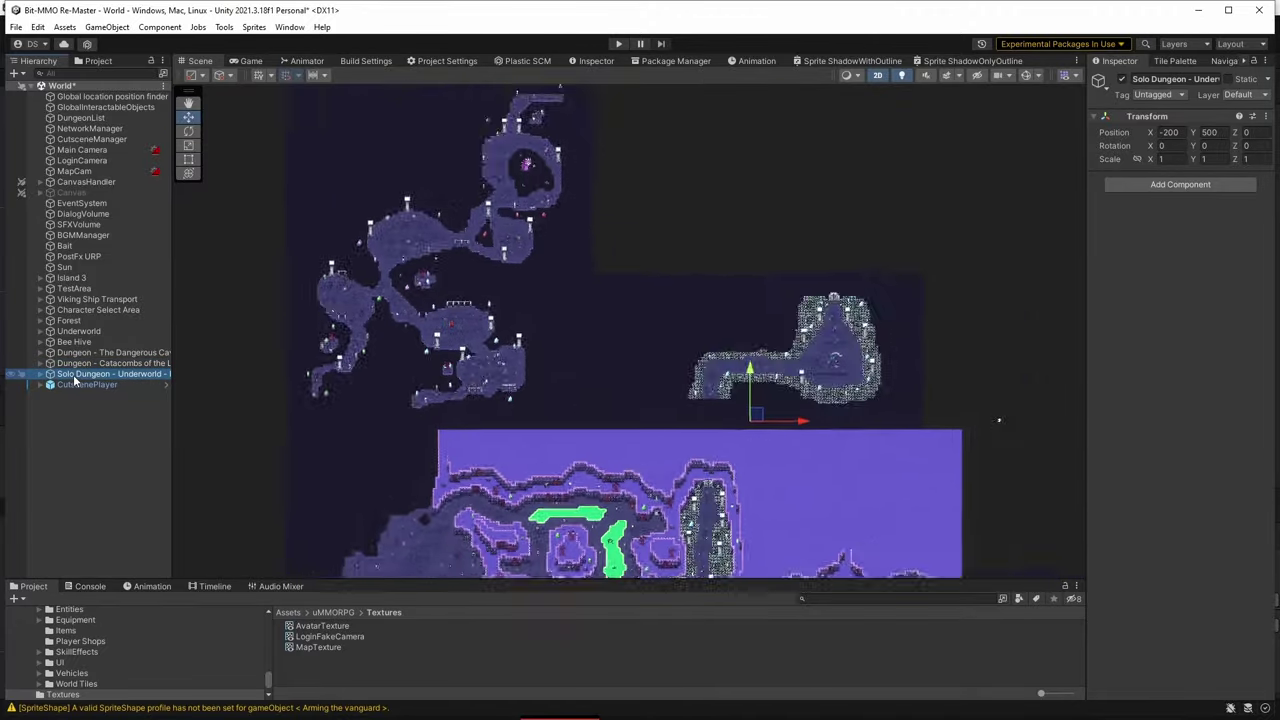
{"action": "double_click", "coordinate": [68, 320]}
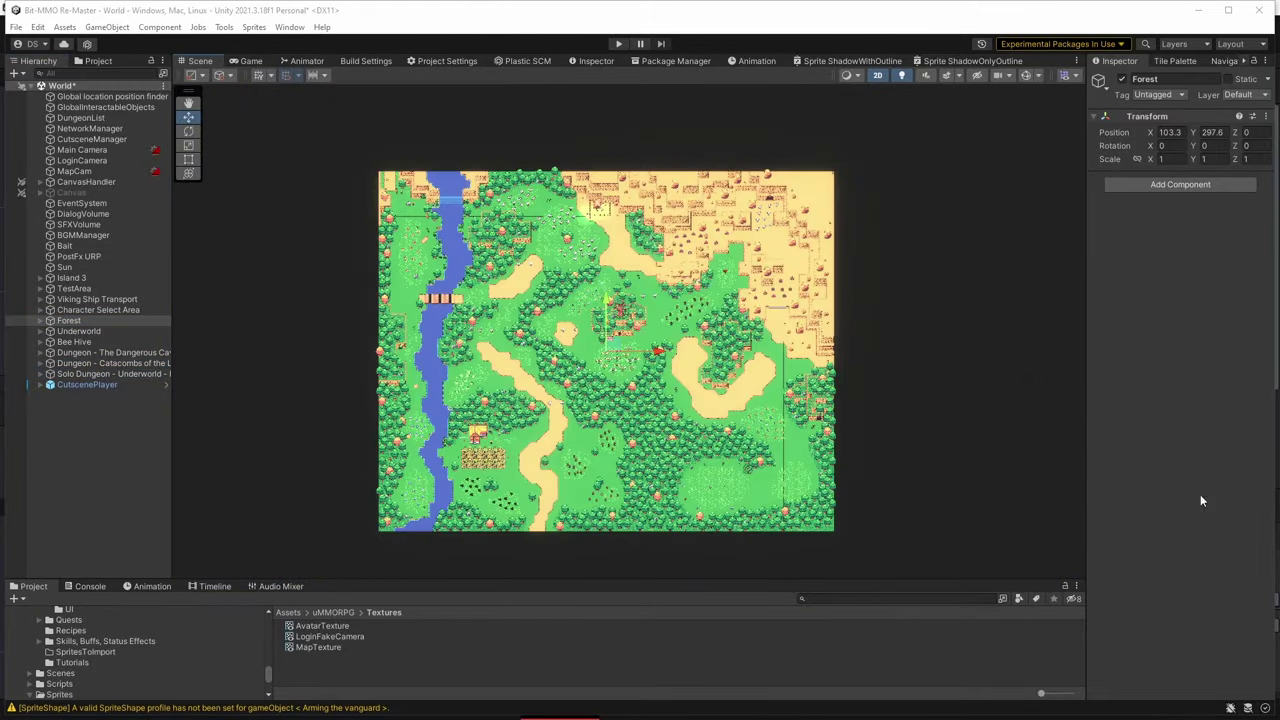
- Select the MapTexture asset in the Textures folder and show the Underworld in the map window
{"action": "left_click", "coordinate": [307, 646]}
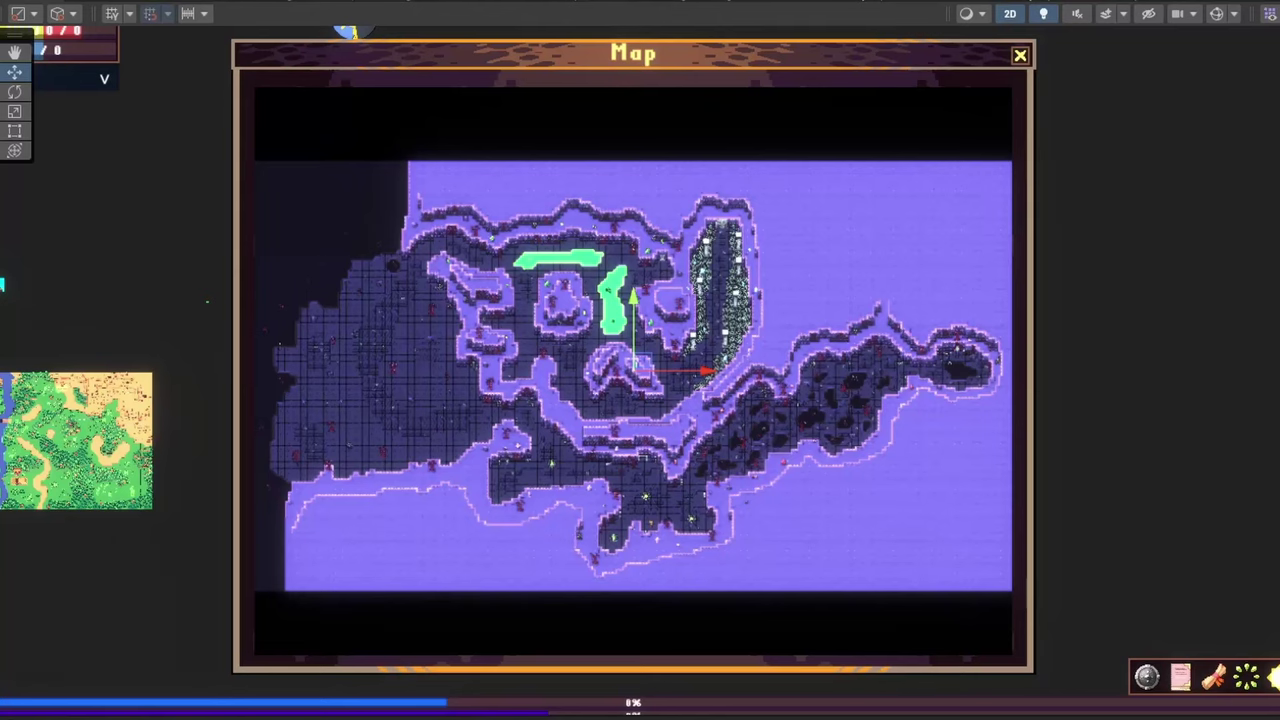
{"action": "key", "text": "m"}
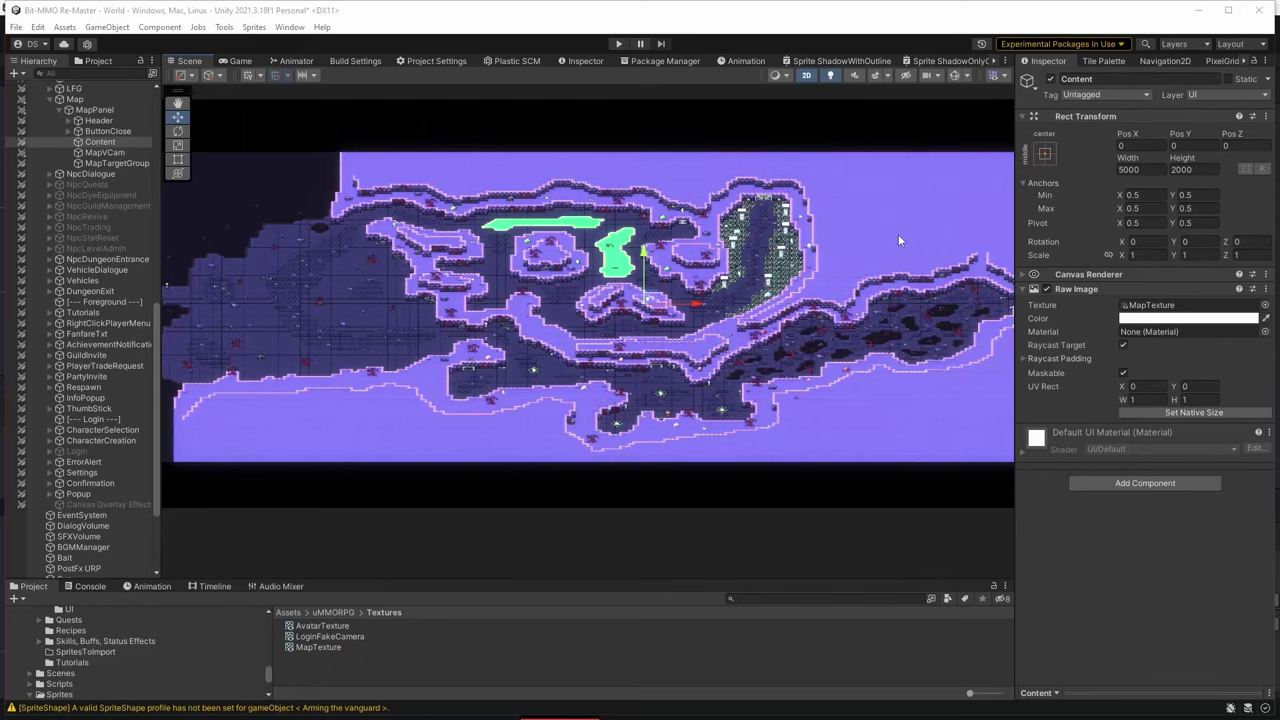
- Set the width of the map panel's Content image to 800 and its height to 600
{"action": "key", "text": "ctrl+p"}
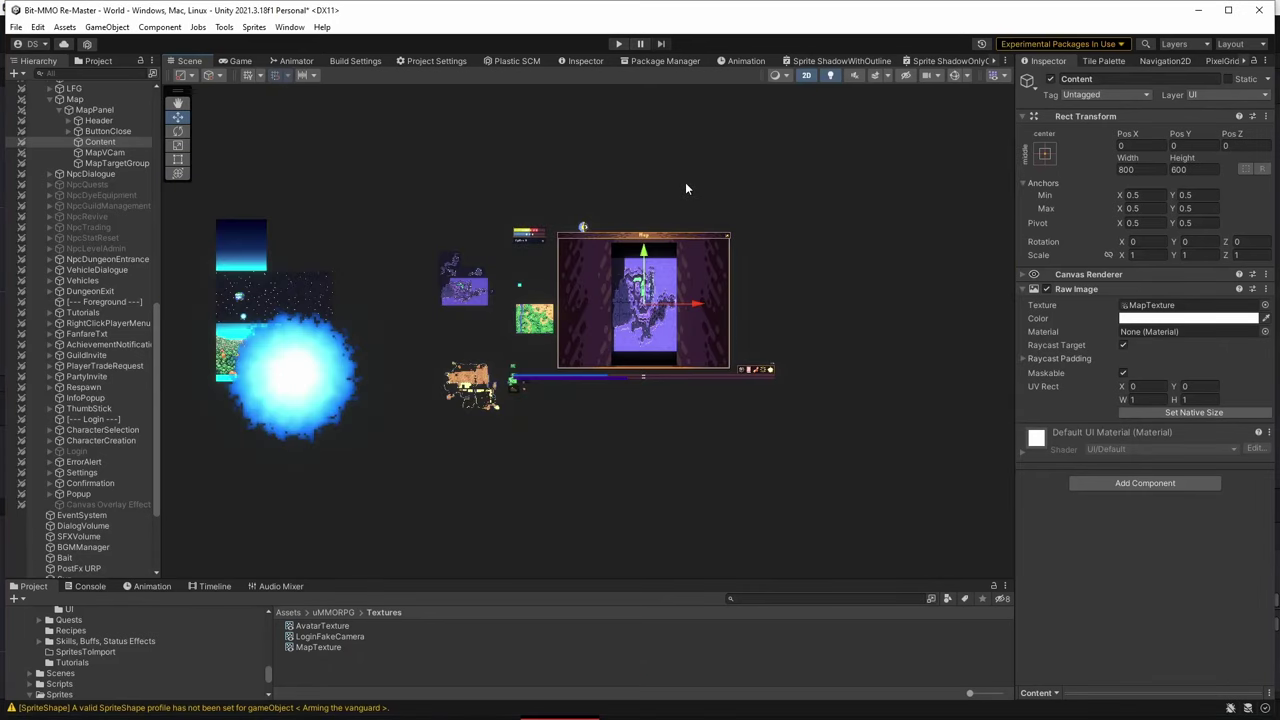
{"action": "key", "text": "Down"}
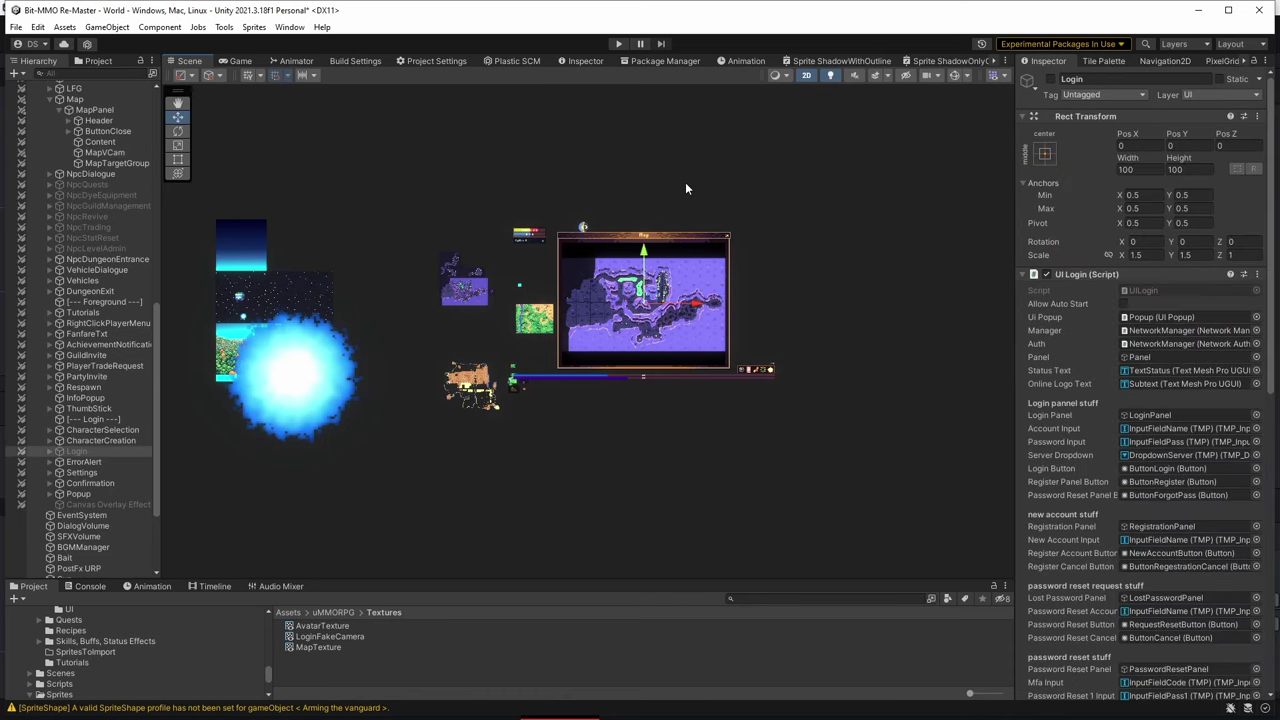
{"action": "key", "text": "Up"}
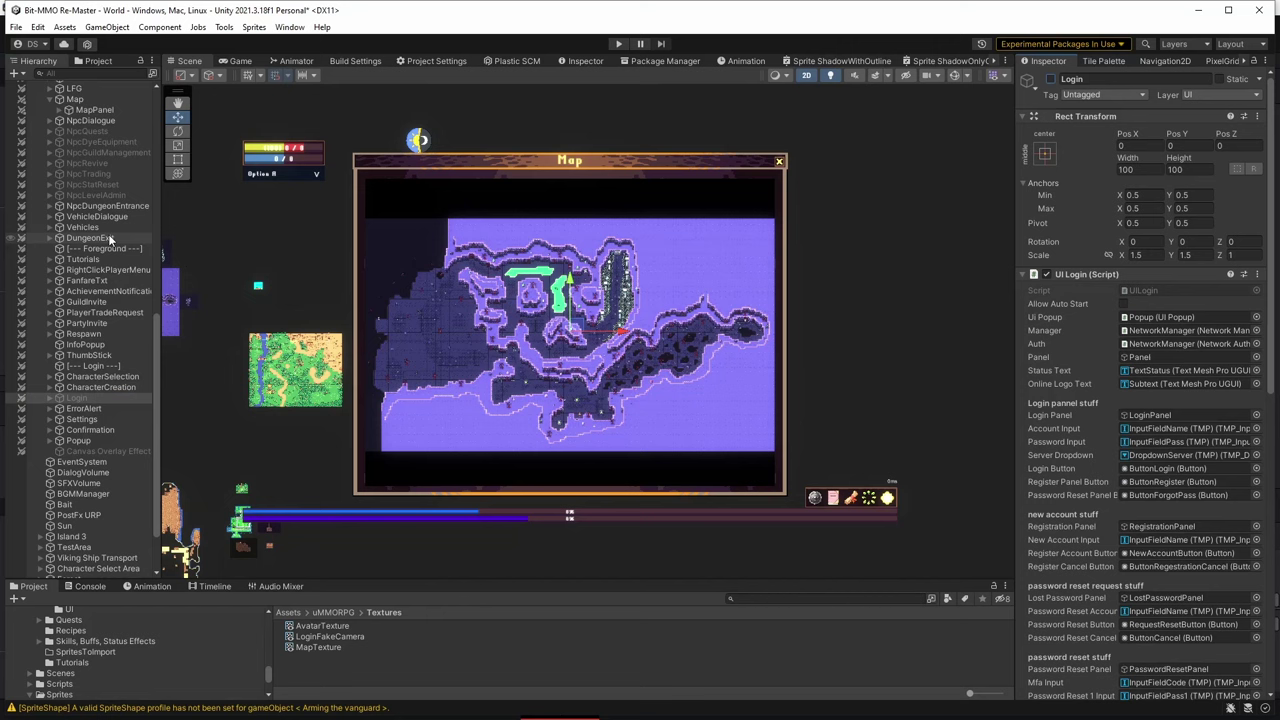
- Expand MapPanel in the hierarchy and inspect its MapVCam virtual camera and Content object
{"action": "left_click", "coordinate": [94, 110]}
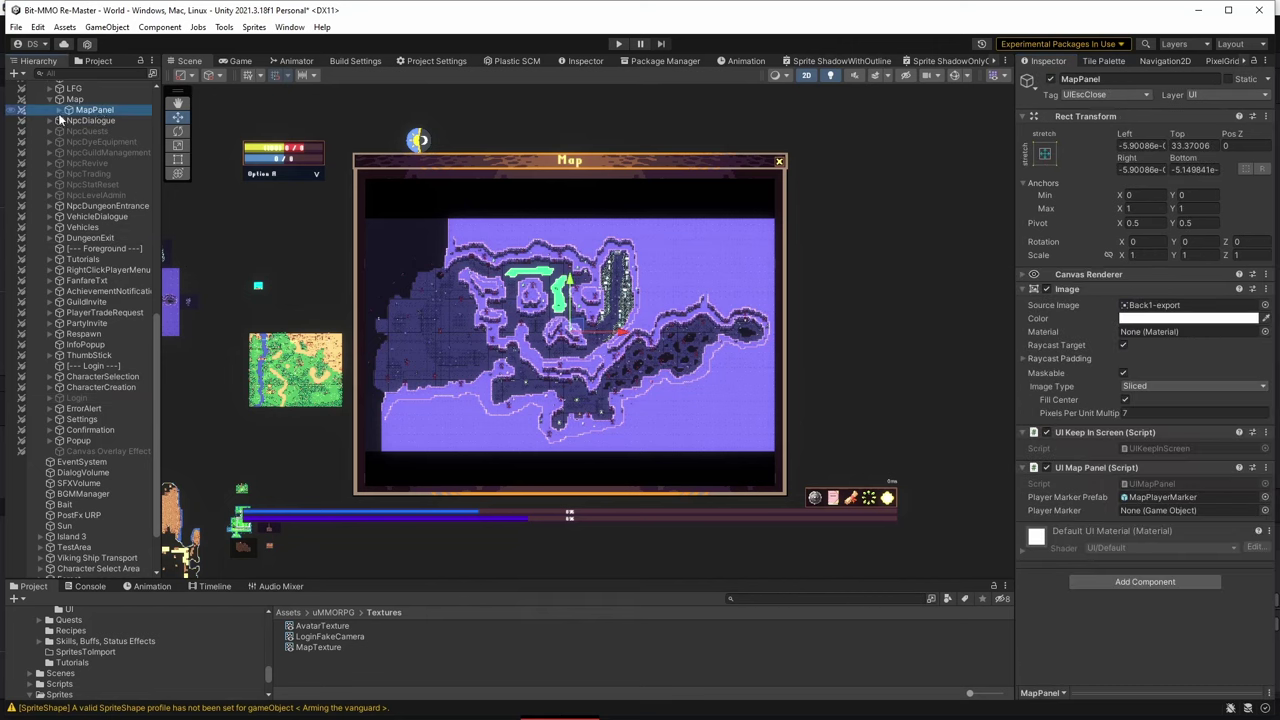
{"action": "left_click", "coordinate": [60, 111]}
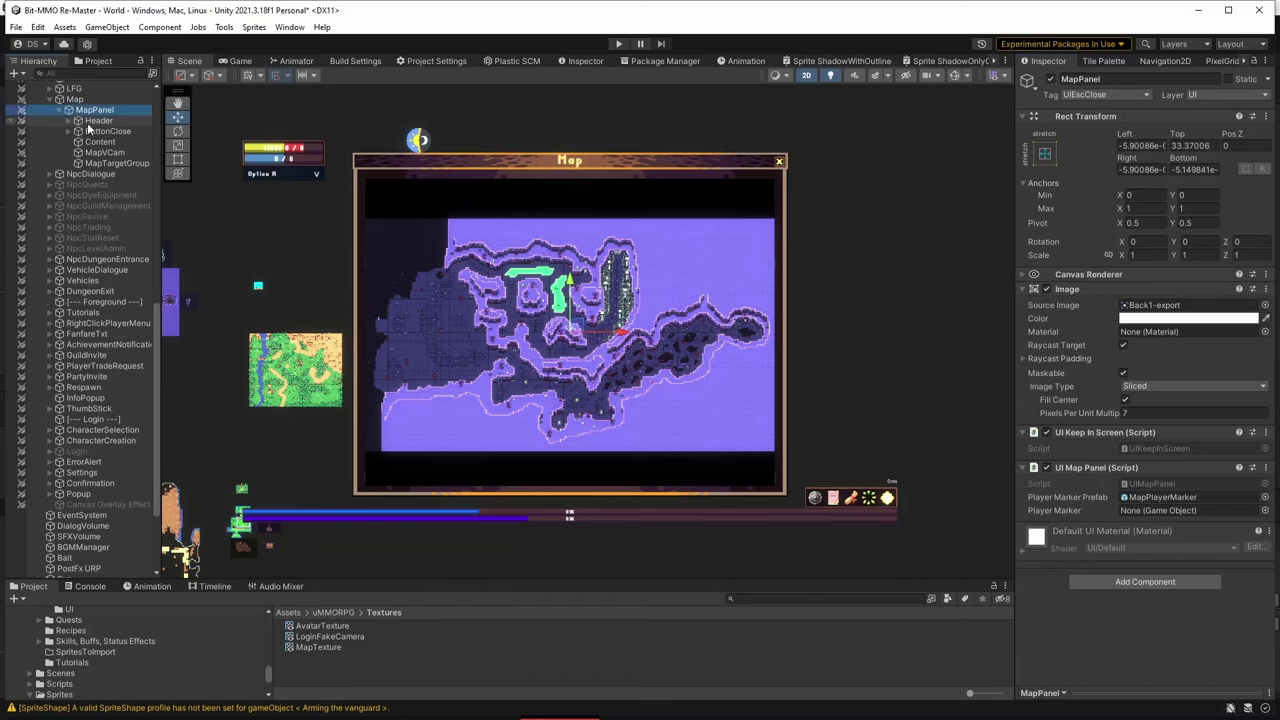
{"action": "left_click", "coordinate": [102, 152]}
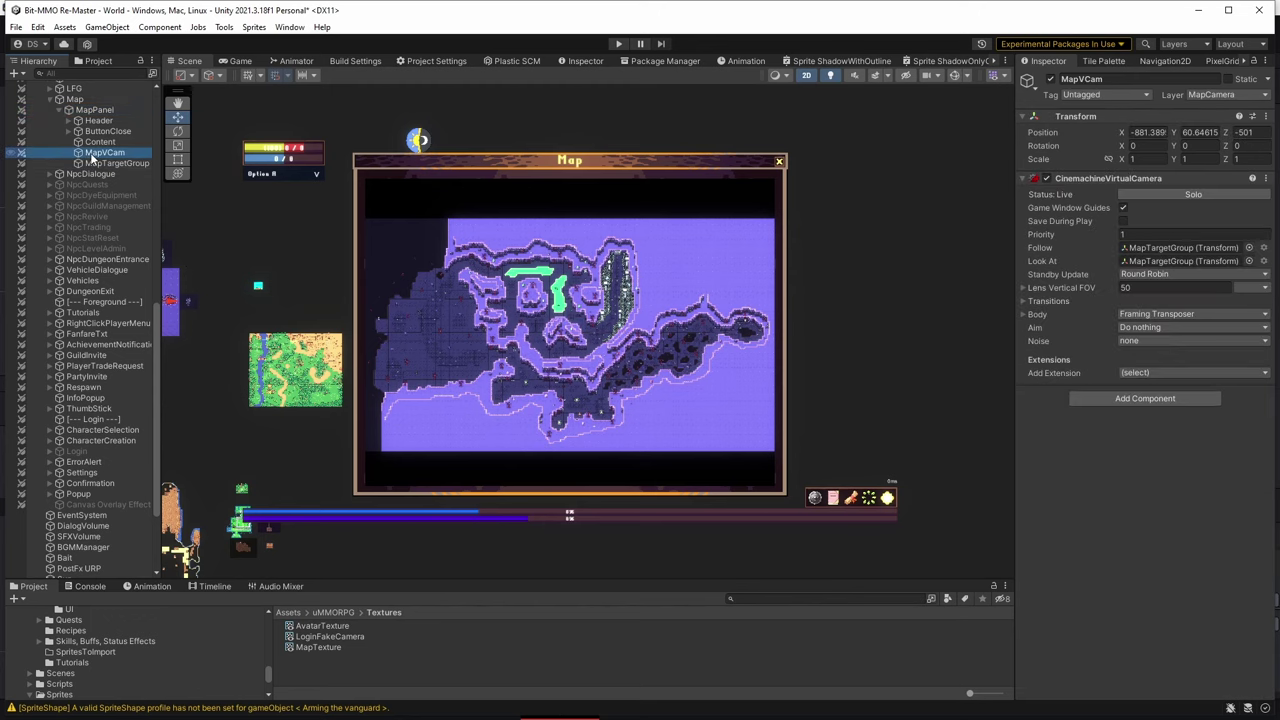
{"action": "left_click", "coordinate": [128, 143]}
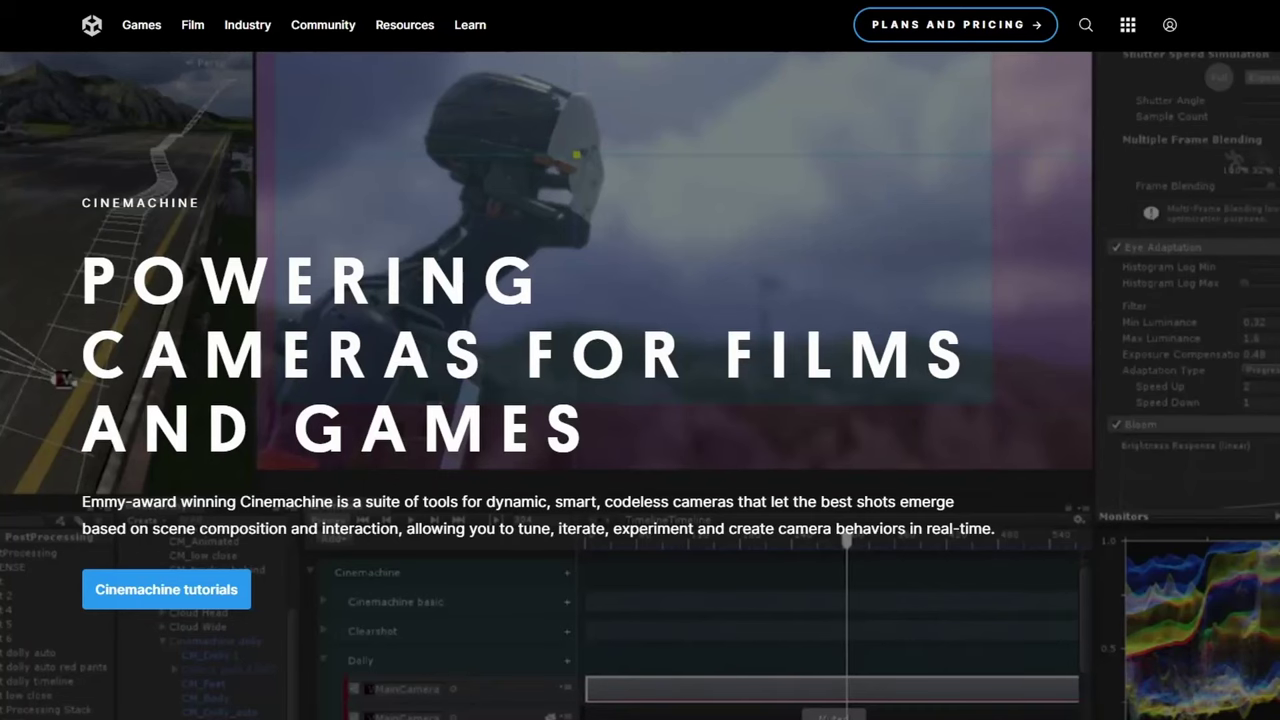
- On Unity's Cinemachine web page, read through the fundamental behaviors and powerful features
{"action": "scroll", "coordinate": [640, 385], "scroll_direction": "down", "scroll_amount": 20}
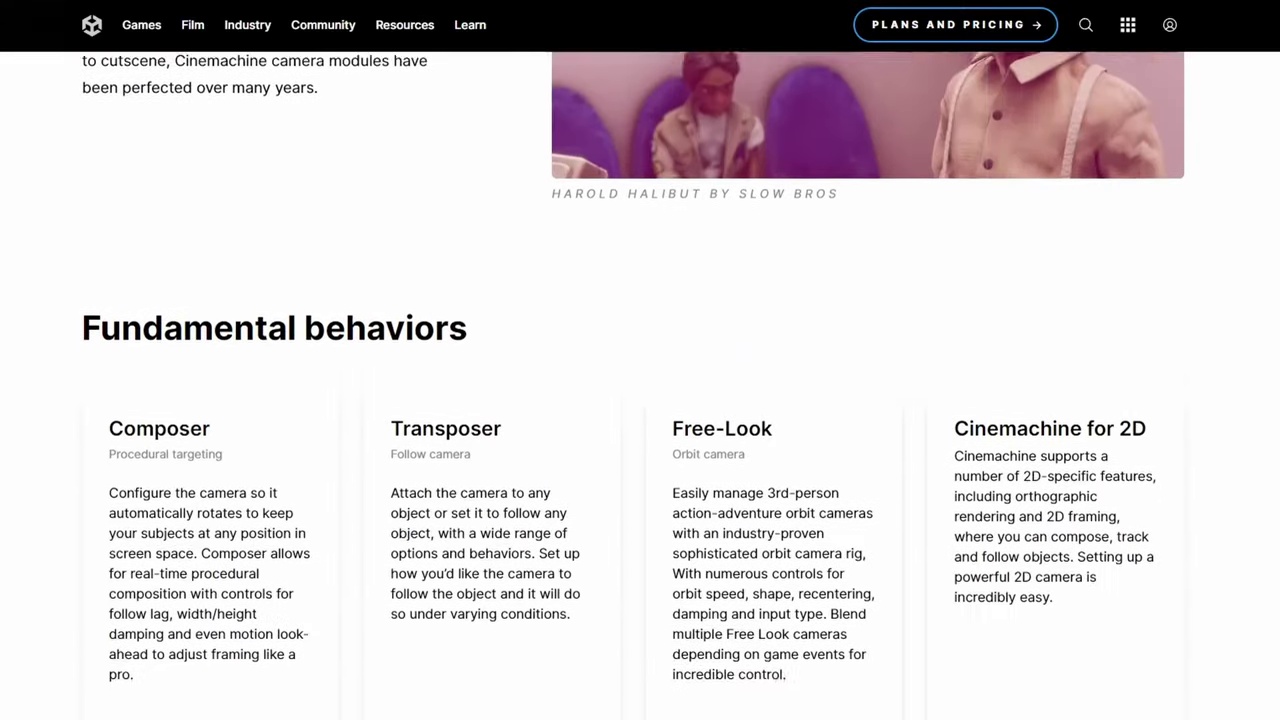
{"action": "scroll", "coordinate": [640, 385], "scroll_direction": "down", "scroll_amount": 10}
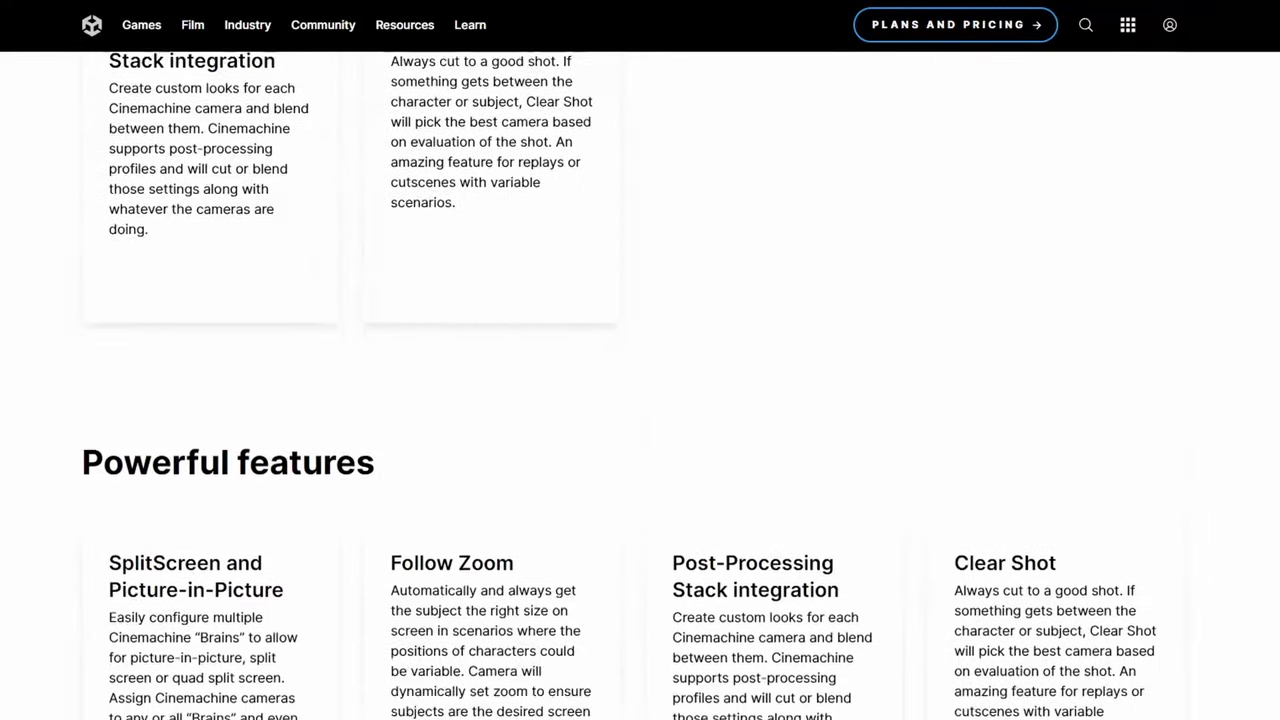
{"action": "scroll", "coordinate": [640, 385], "scroll_direction": "down", "scroll_amount": 5}
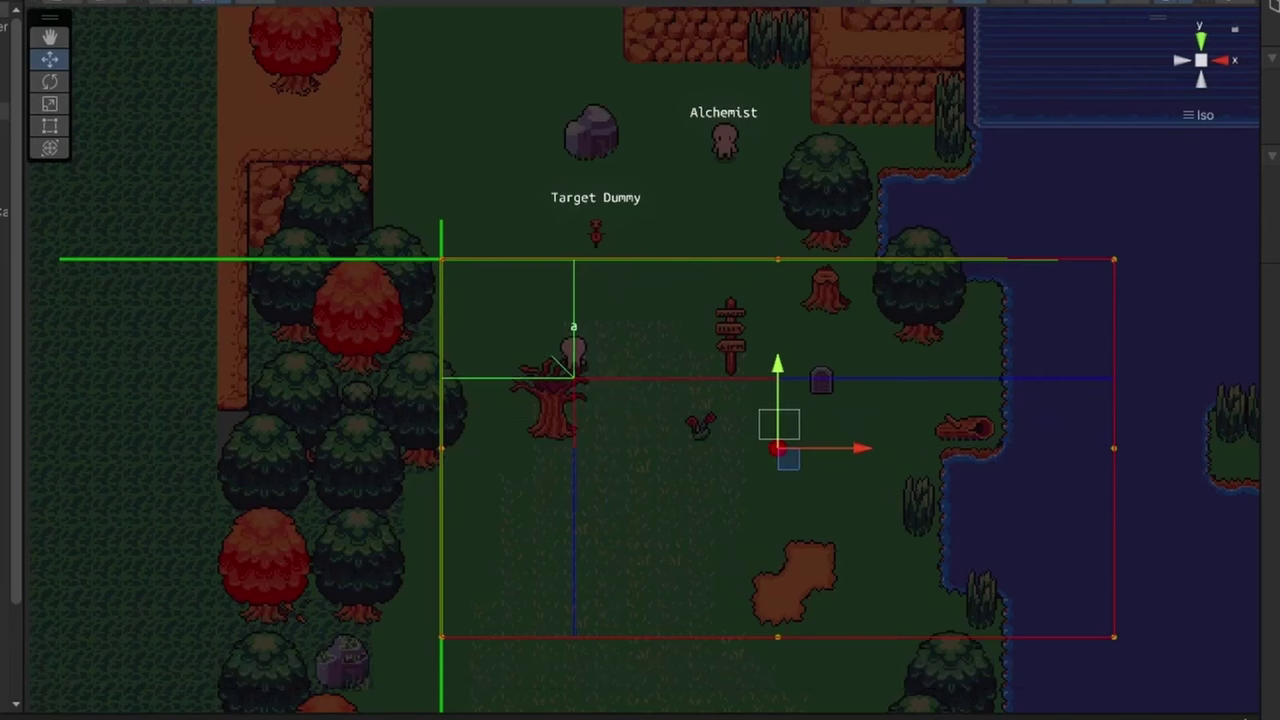
- In the Unity scene, walk the player around near the Target Dummy to test the camera's boundary limits
{"action": "key", "text": "Left"}
{"action": "key", "text": "Down"}
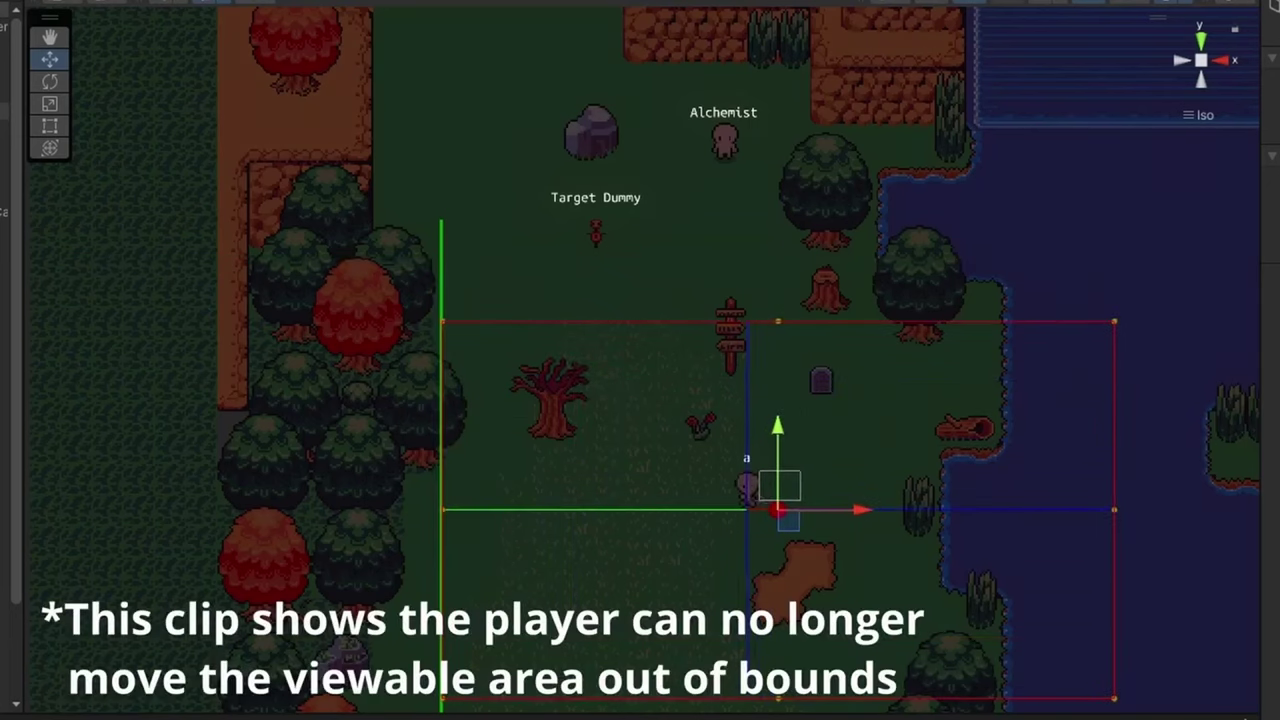
- Walk the player west and north of the signpost clearing to test how far the camera's viewable area moves
{"action": "key", "text": "Left"}
{"action": "key", "text": "Up"}
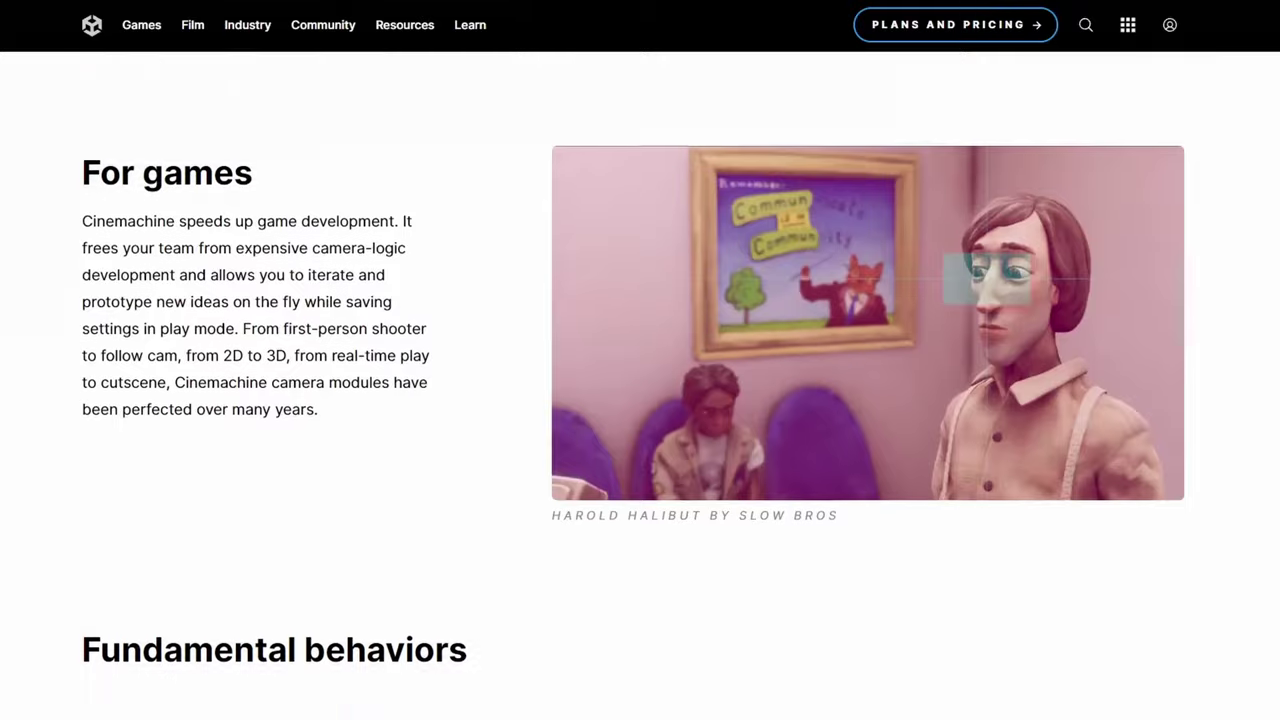
- On Unity's Cinemachine web page, read from the games section through the fundamental behaviors to the powerful features
{"action": "scroll", "coordinate": [640, 380], "scroll_direction": "down", "scroll_amount": 15}
{"action": "scroll", "coordinate": [640, 380], "scroll_direction": "down", "scroll_amount": 20}
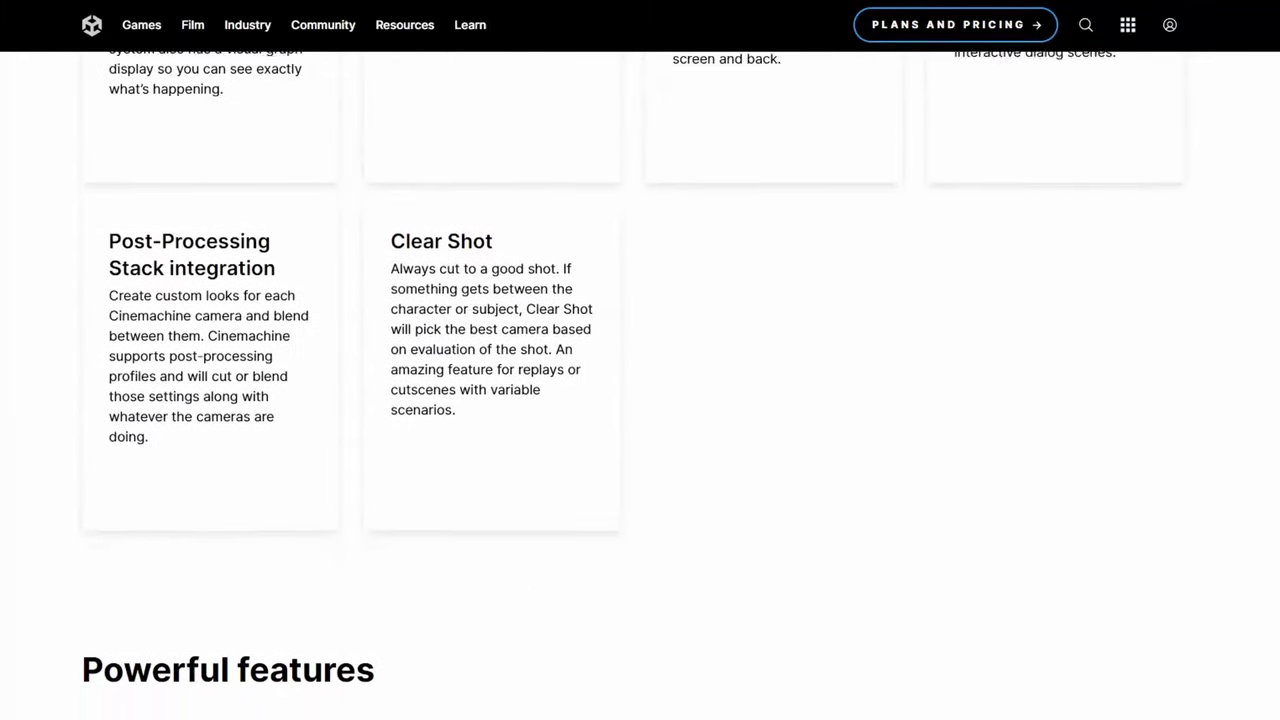
{"action": "scroll", "coordinate": [640, 380], "scroll_direction": "down", "scroll_amount": 15}
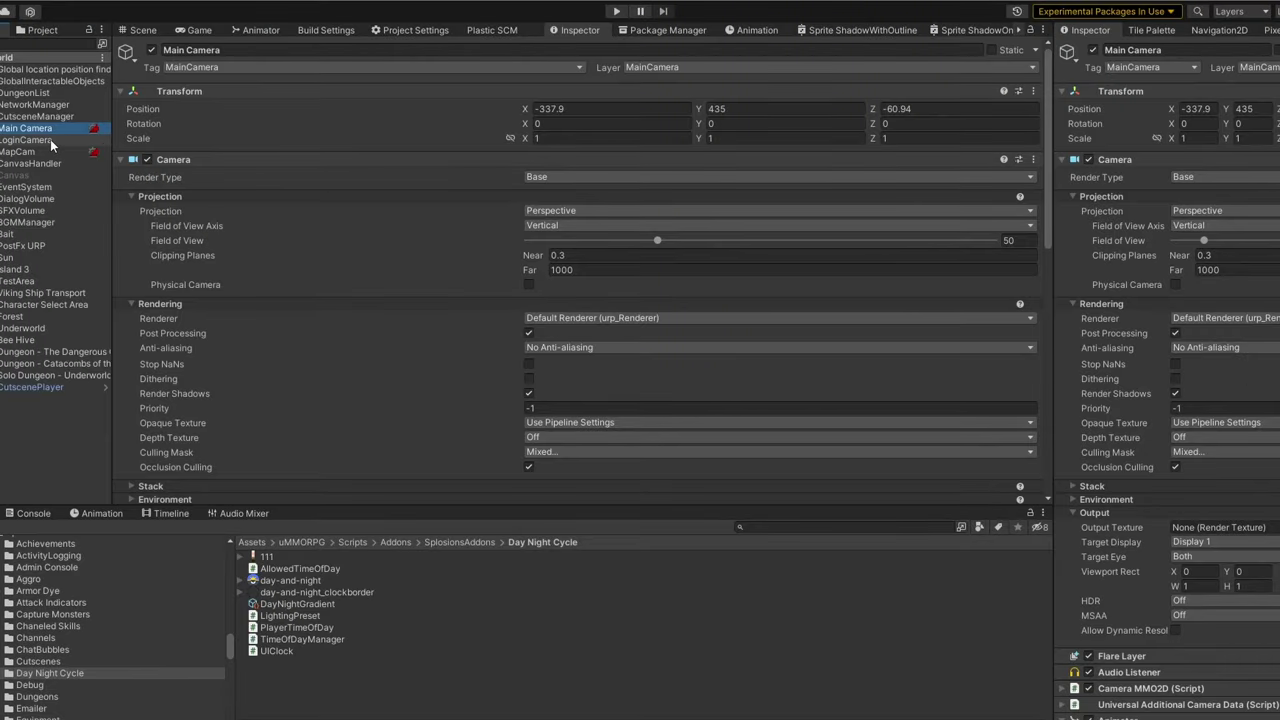
- Inspect the LoginCamera and MapCam settings, and review the post-processing overrides of the PostFx URP volume
{"action": "left_click", "coordinate": [50, 139]}
{"action": "left_click", "coordinate": [37, 152]}
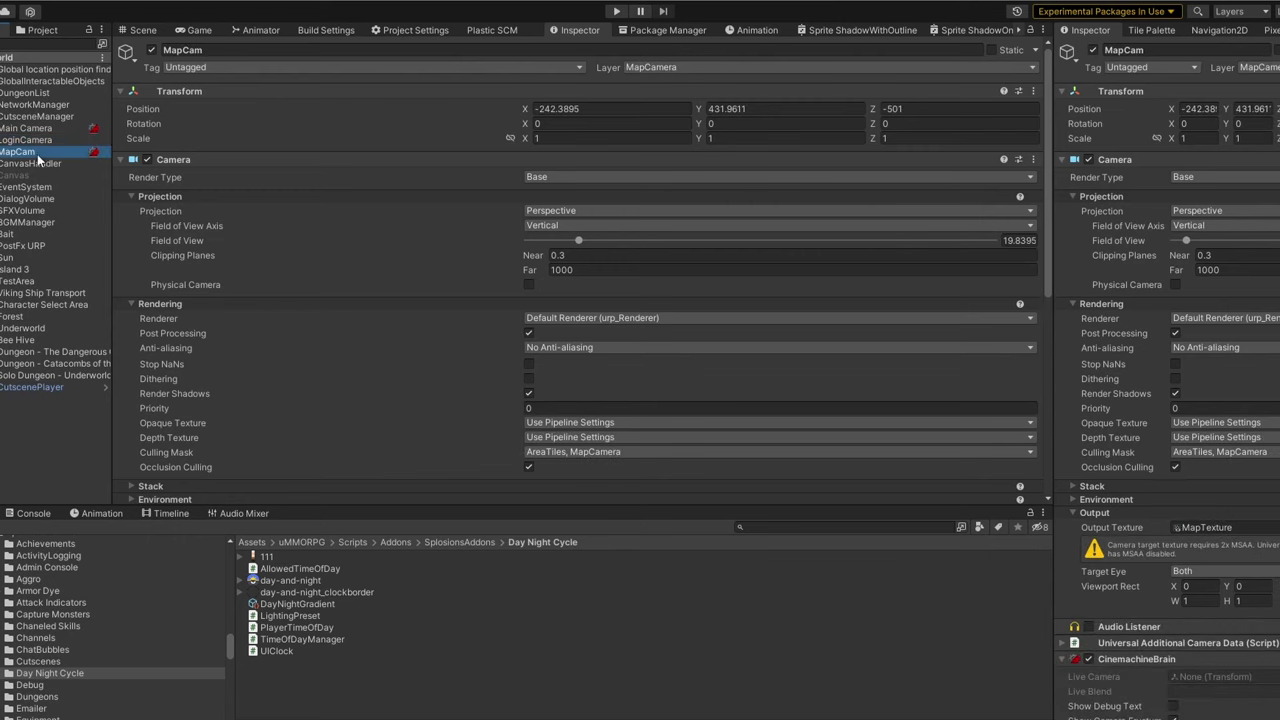
{"action": "left_click", "coordinate": [22, 246]}
{"action": "scroll", "coordinate": [198, 218], "scroll_direction": "down", "scroll_amount": 8}
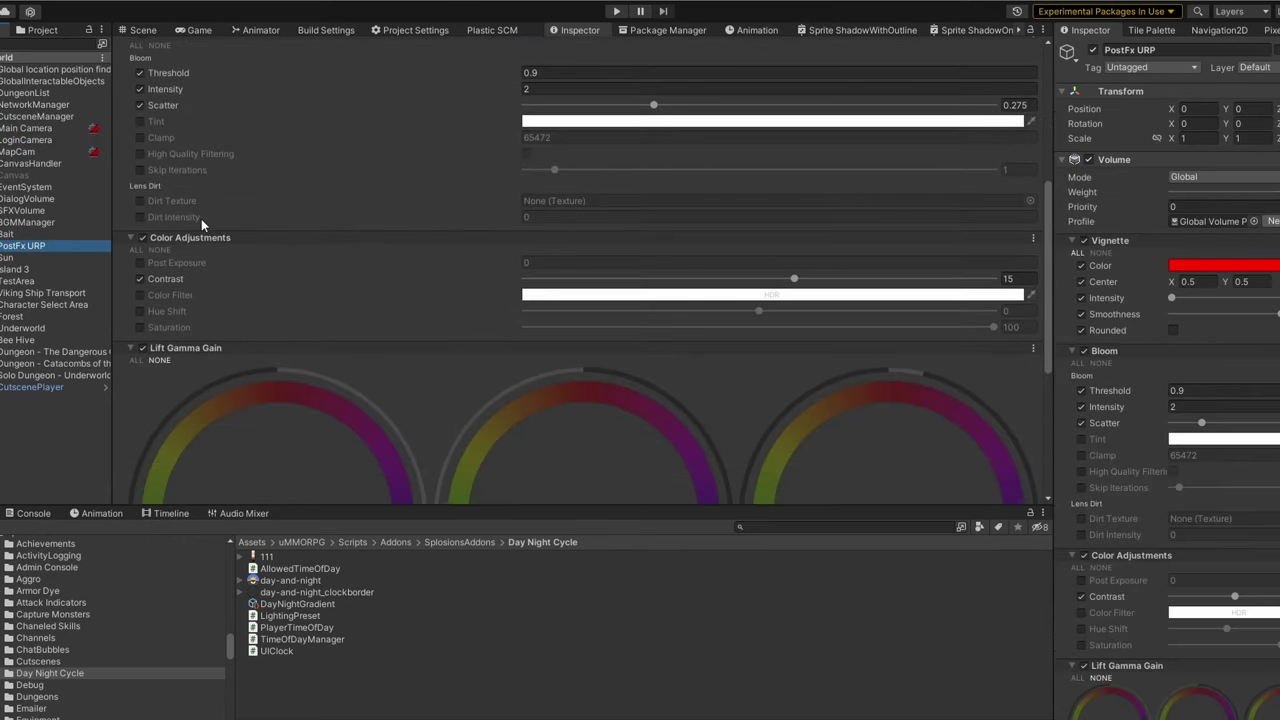
{"action": "scroll", "coordinate": [201, 218], "scroll_direction": "down", "scroll_amount": 7}
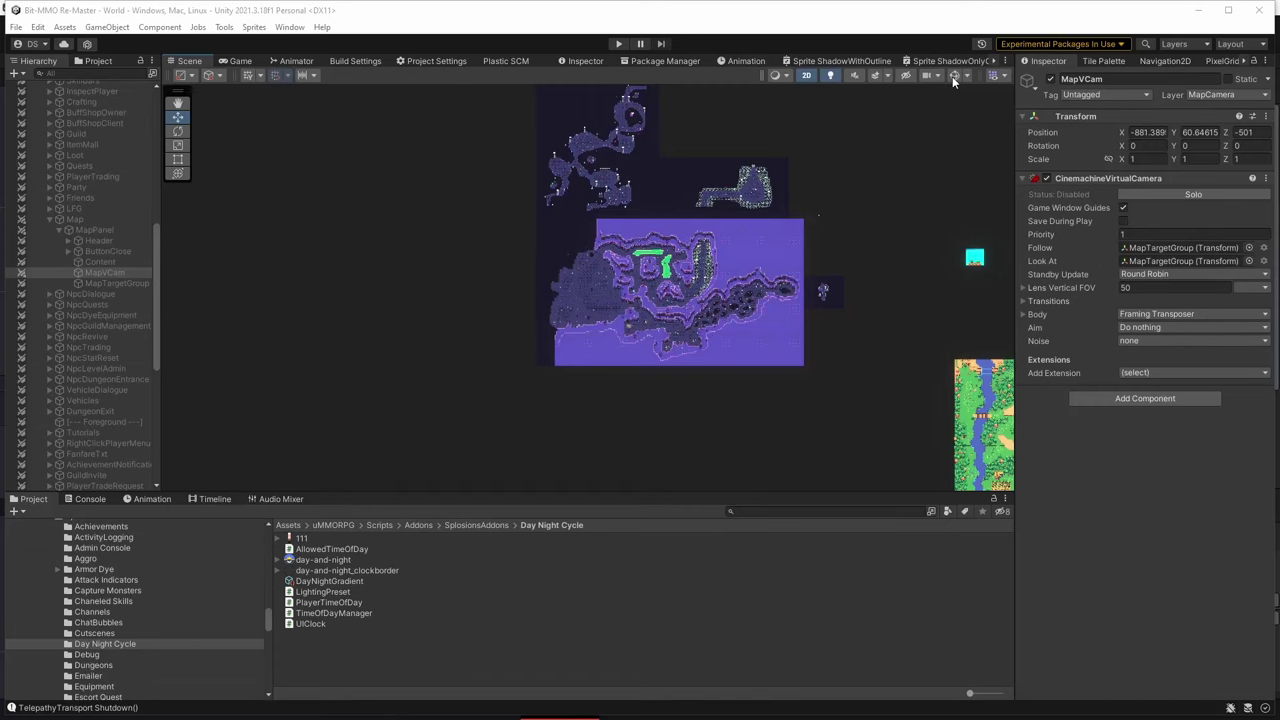
- Show gizmos in the scene and check the Underworld's Min and Max minimap points
{"action": "left_click", "coordinate": [952, 76]}
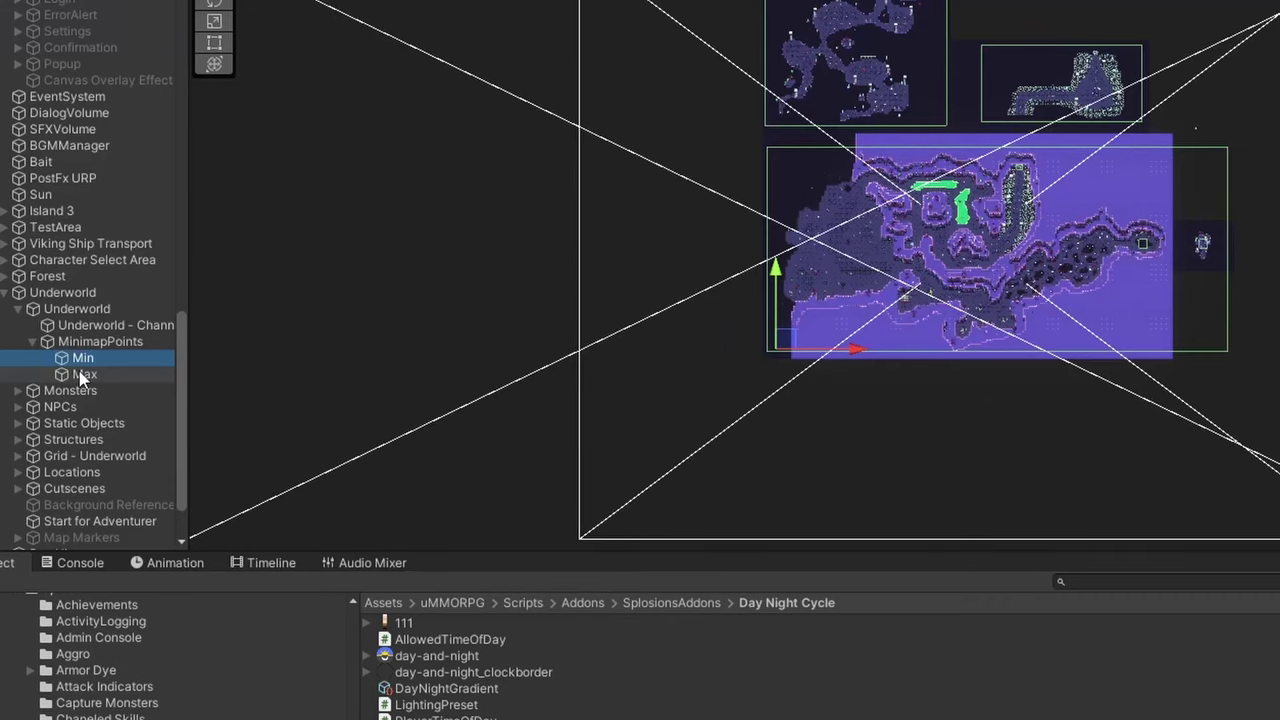
{"action": "left_click", "coordinate": [82, 375]}
- Frame MapCam in the scene and examine its Culling Mask and Output Texture settings
{"action": "scroll", "coordinate": [80, 200], "scroll_direction": "up", "scroll_amount": 10}
{"action": "double_click", "coordinate": [65, 62]}
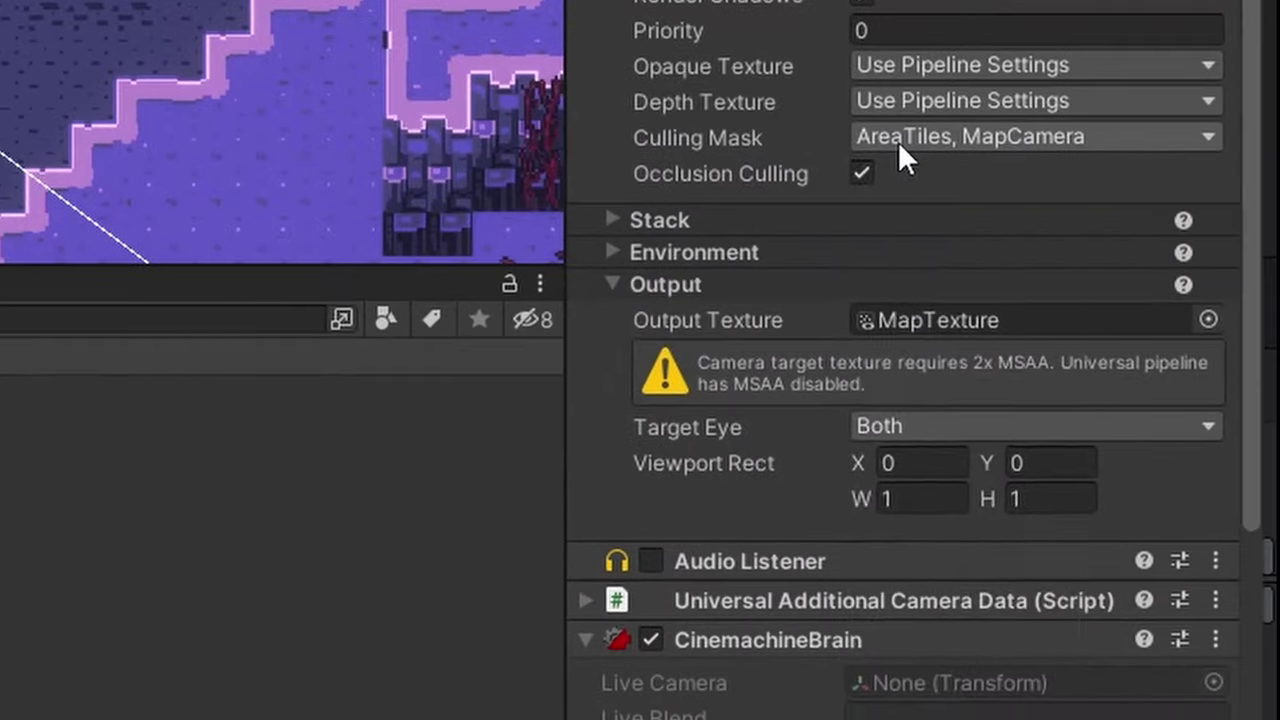
{"action": "left_click", "coordinate": [898, 141]}
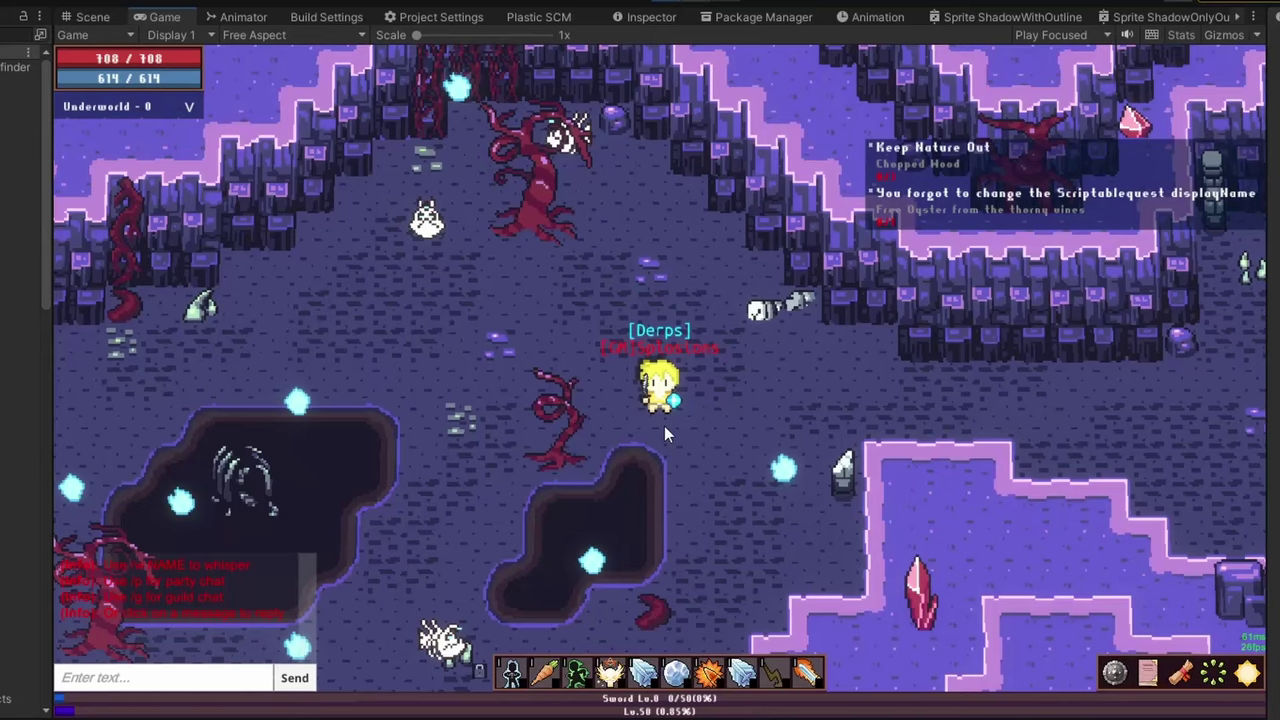
- In the running game, test the world map while moving around the Underworld and again in the Forest
{"action": "key", "text": "m"}
{"action": "key", "text": "s"}
{"action": "key", "text": "a"}
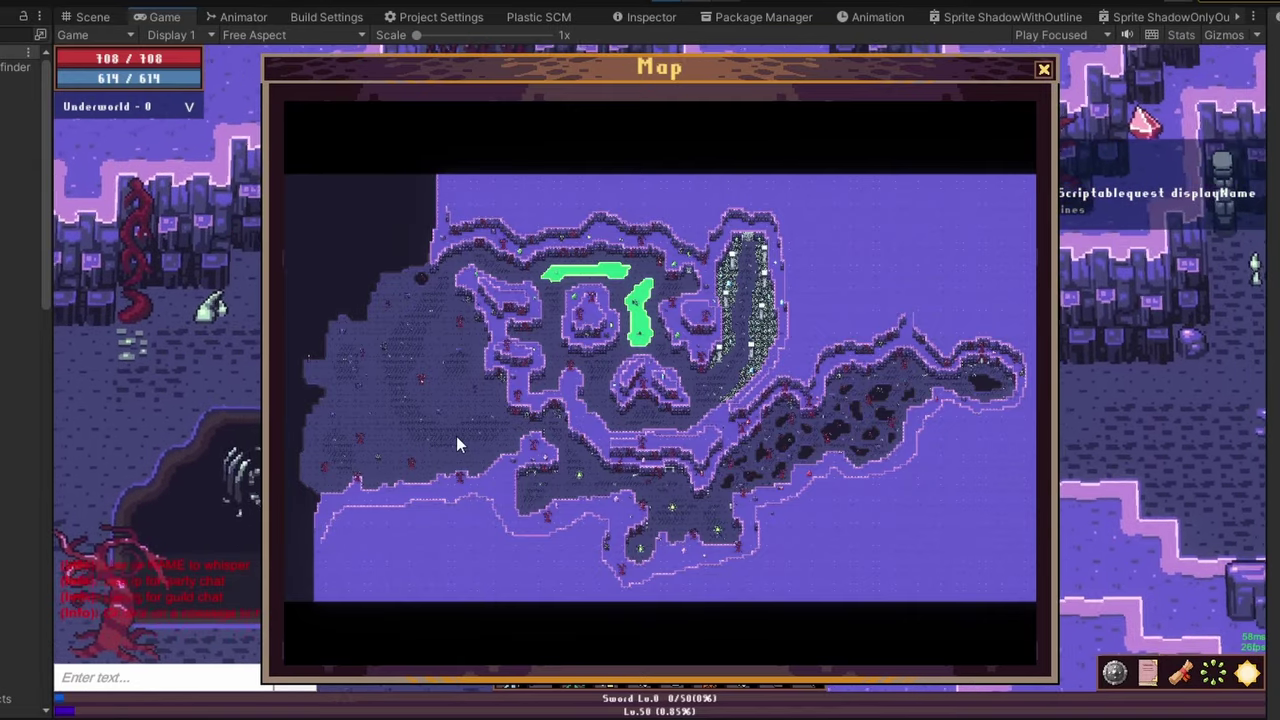
{"action": "key", "text": "m"}
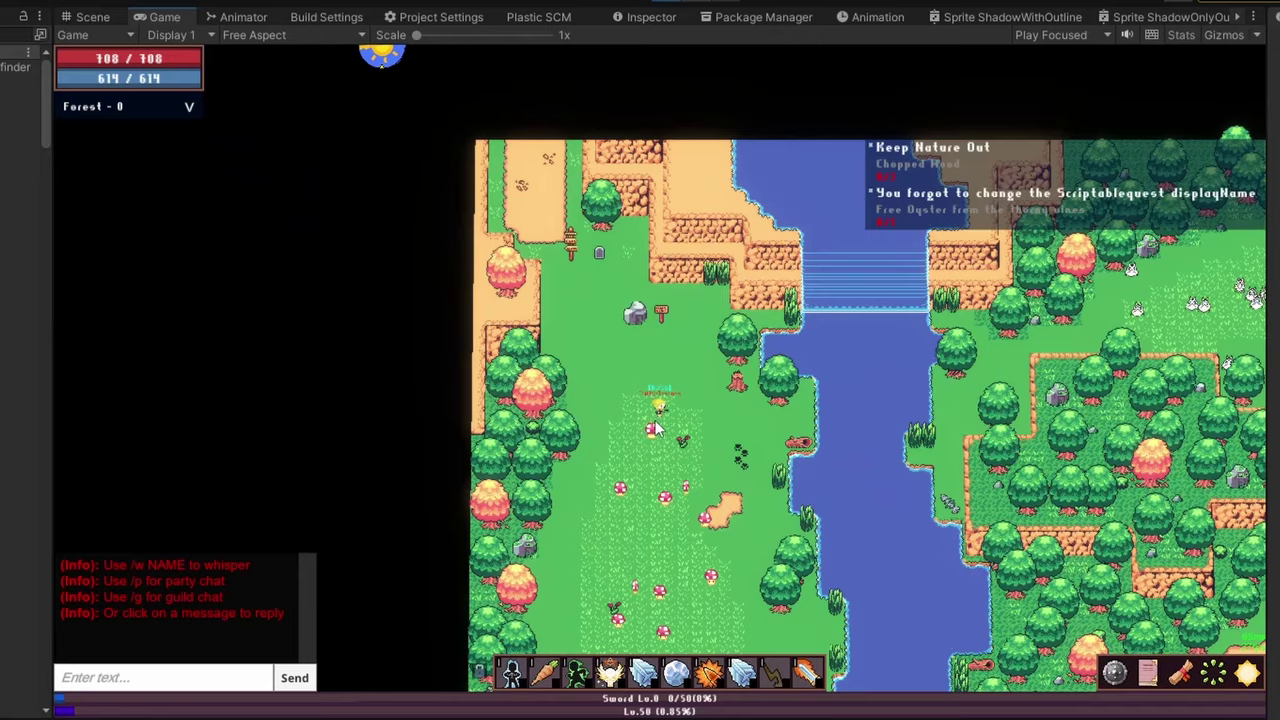
{"action": "key", "text": "m"}
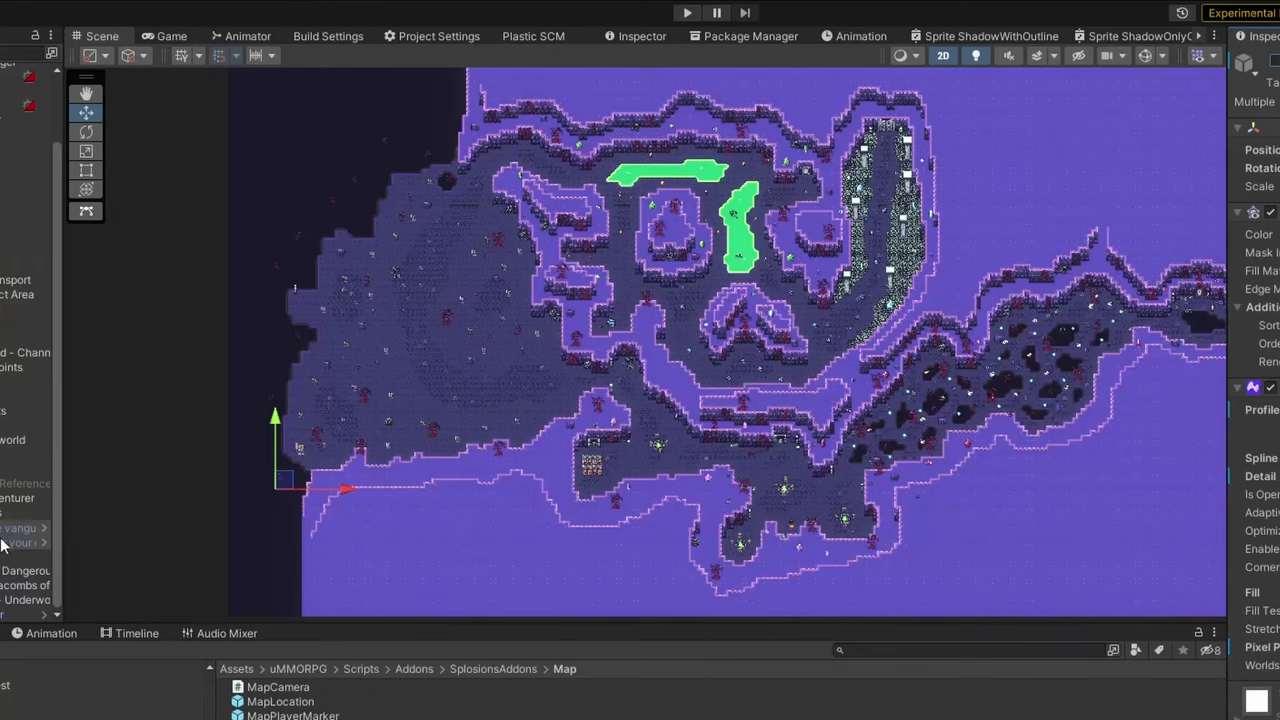
- Display the two yellow map location areas over the western part of the Underworld
{"action": "key", "text": "Down"}
{"action": "key", "text": "Down"}
{"action": "key", "text": "Down"}
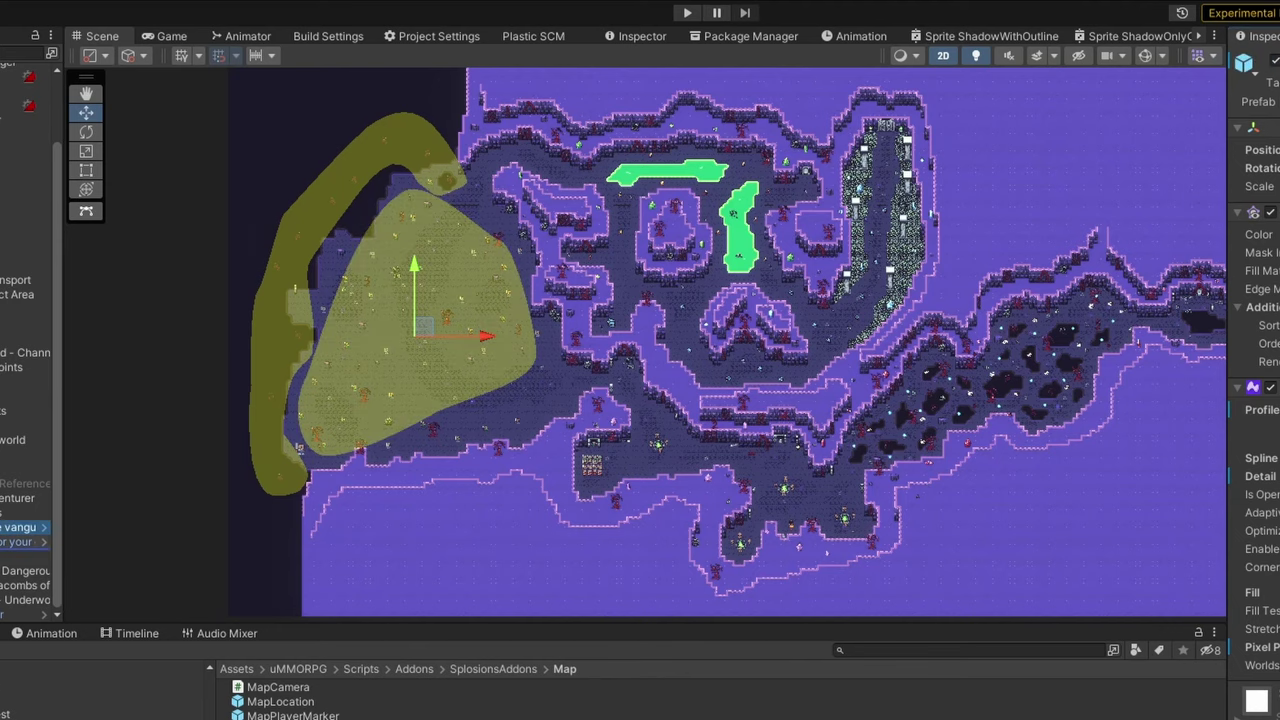
- Reshape the red map location area's spline so it curves around the central Underworld plateau and covers the green pools
{"action": "key", "text": "Down"}
{"action": "key", "text": "f"}
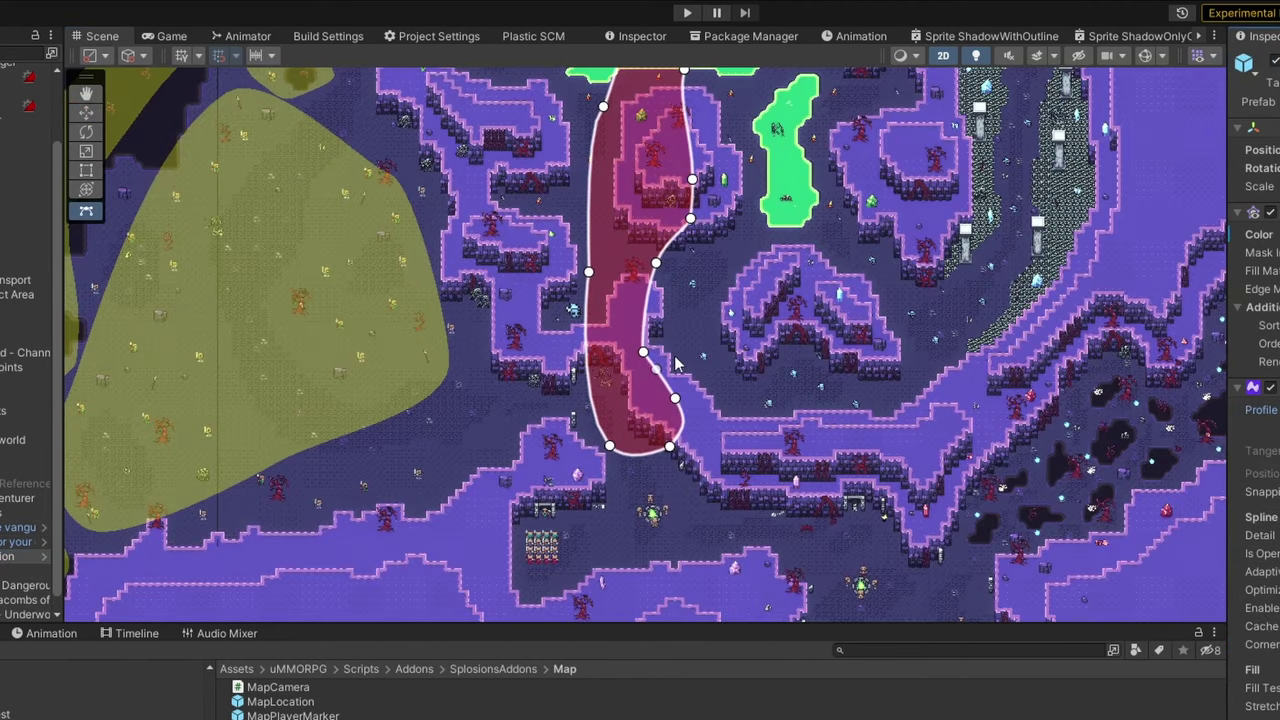
{"action": "left_click_drag", "start_coordinate": [651, 525], "coordinate": [766, 417]}
{"action": "left_click_drag", "start_coordinate": [723, 300], "coordinate": [758, 236]}
{"action": "middle_click_drag", "start_coordinate": [758, 236], "coordinate": [788, 429]}
{"action": "left_click_drag", "start_coordinate": [633, 298], "coordinate": [538, 373]}
{"action": "left_click_drag", "start_coordinate": [665, 312], "coordinate": [790, 200]}
{"action": "middle_click_drag", "start_coordinate": [790, 200], "coordinate": [735, 305]}
{"action": "left_click_drag", "start_coordinate": [810, 320], "coordinate": [885, 360]}
{"action": "key", "text": "ctrl+z"}
{"action": "key", "text": "f"}
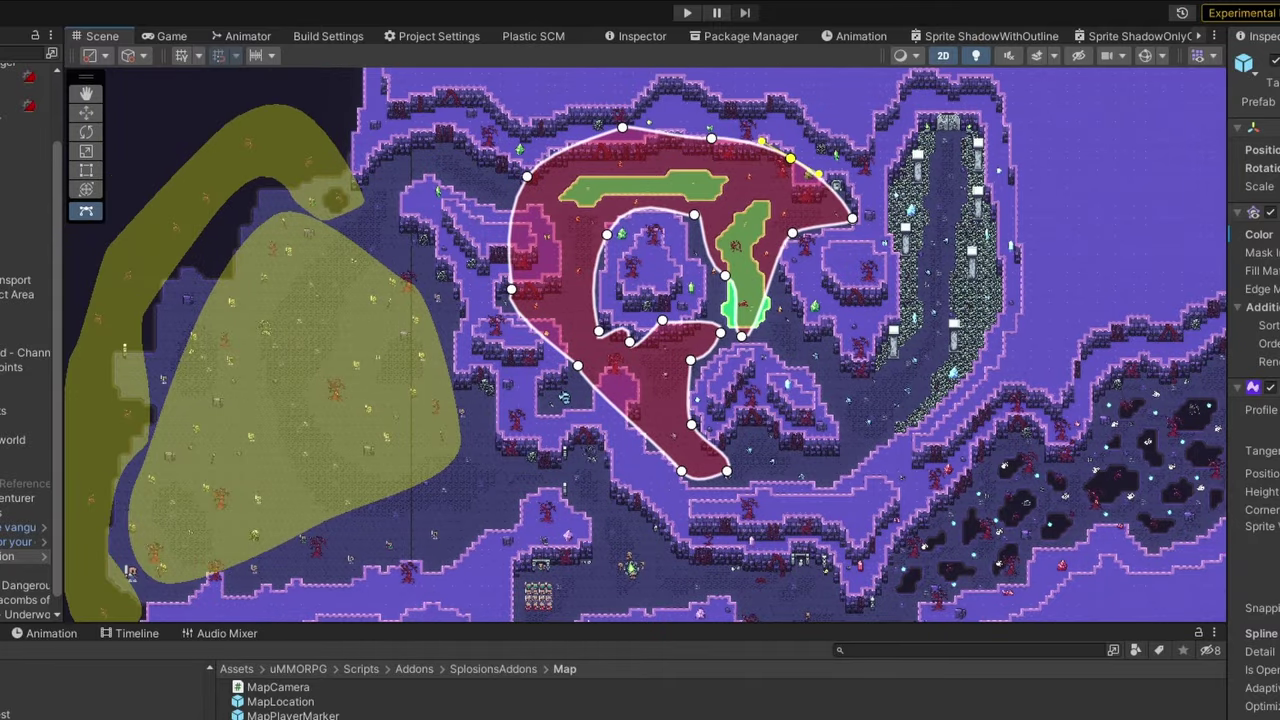